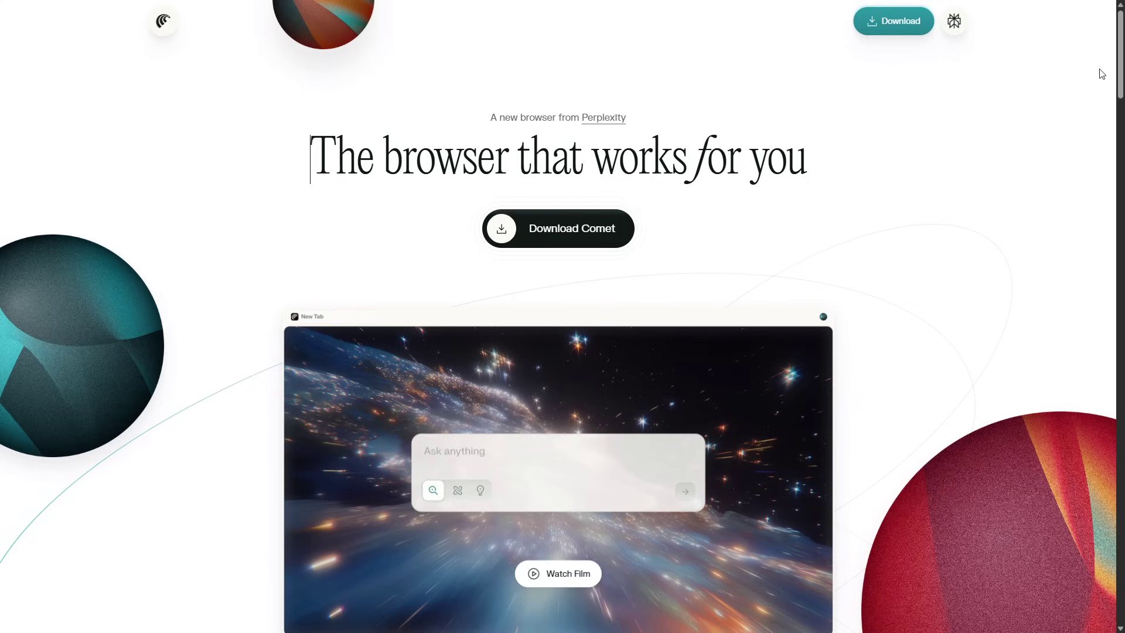
# Scroll the Comet landing page past the feature cards and assistant demo down to the FAQ.
pyautogui.scroll(-7, 1122, 62)
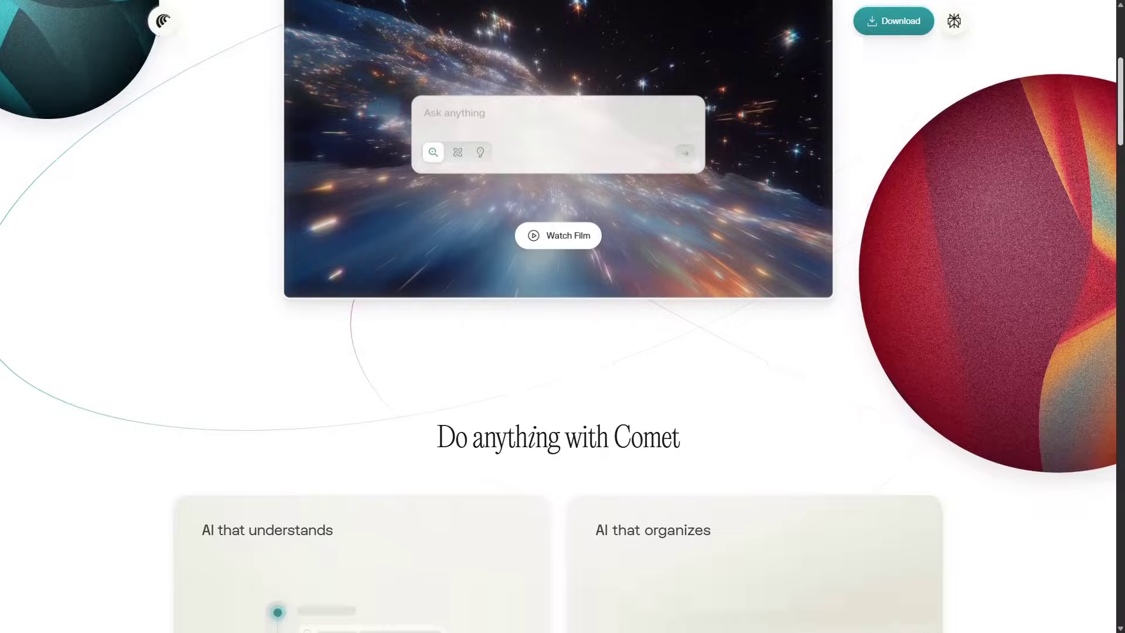
pyautogui.scroll(-6, 1098, 160)
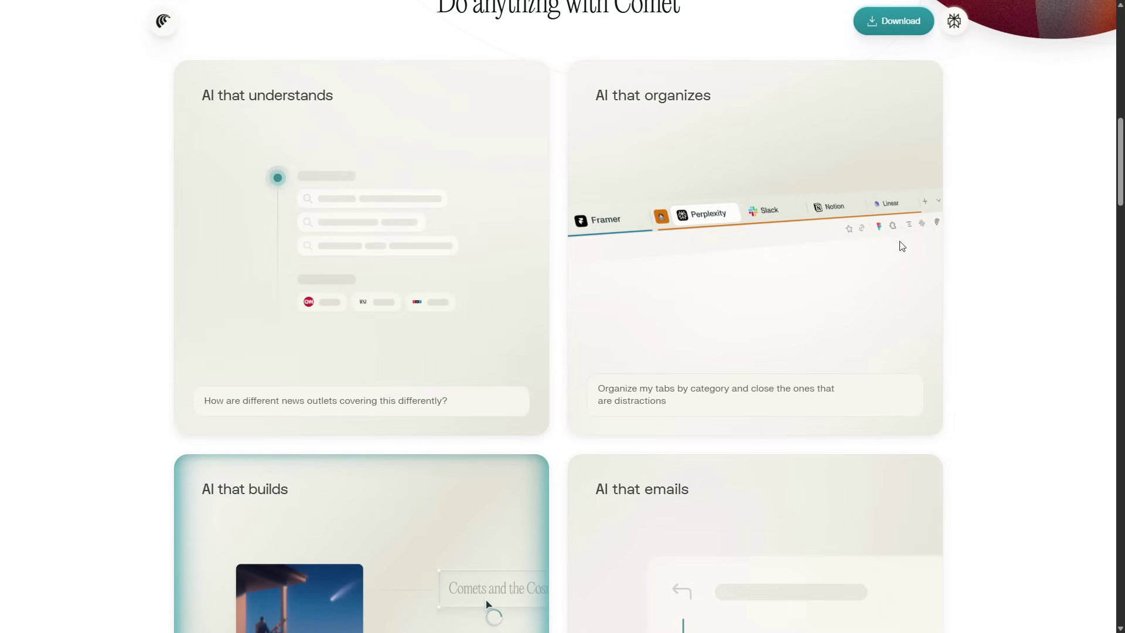
pyautogui.scroll(-6, 540, 196)
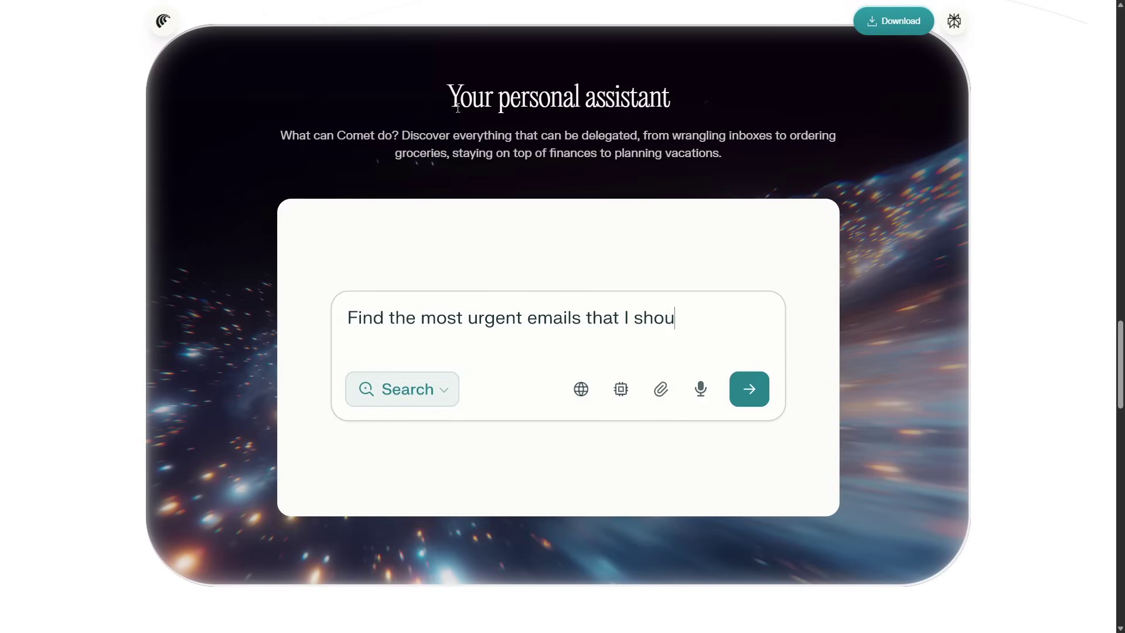
pyautogui.click(735, 96)
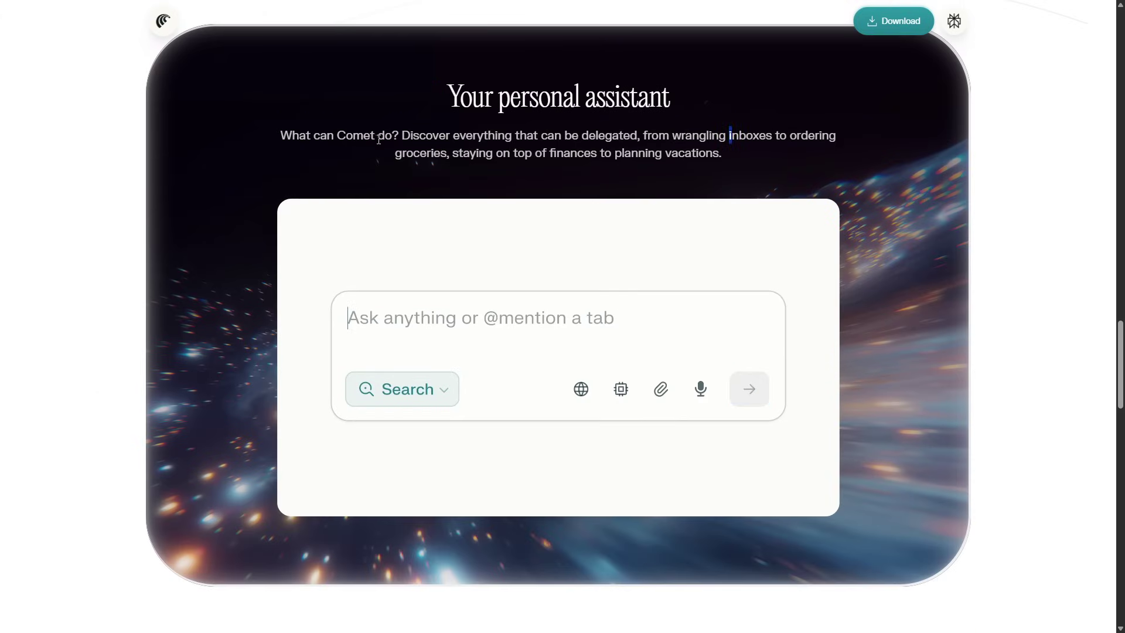
pyautogui.scroll(-6, 385, 150)
pyautogui.scroll(-4, 423, 183)
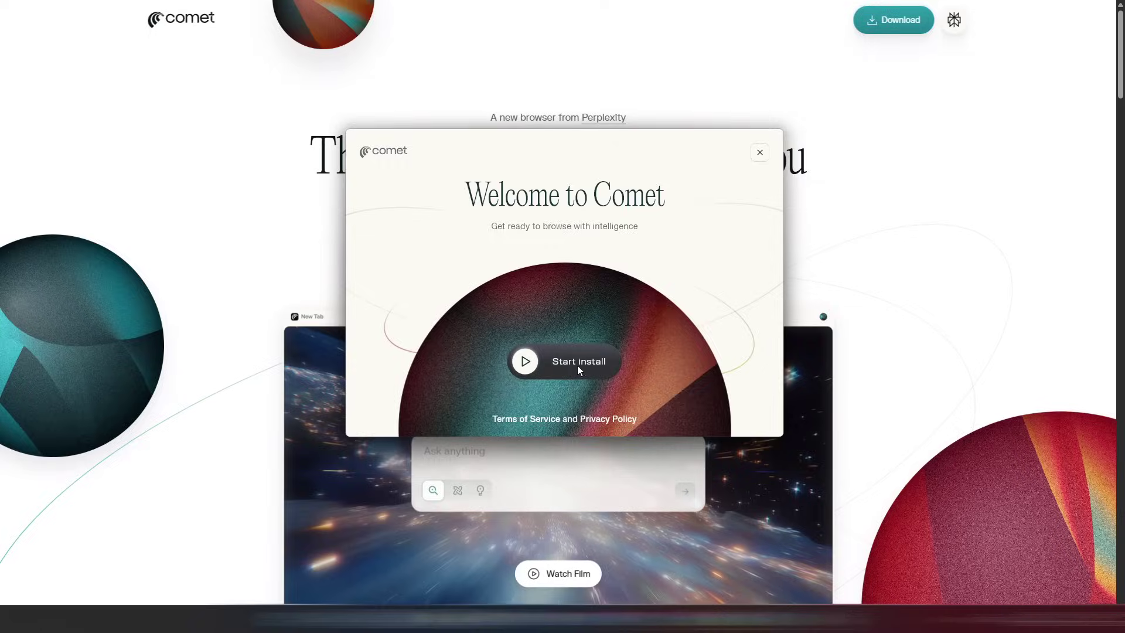
# Install Comet, skip the data import, and turn off crash-report and usage-statistics sharing before launching.
pyautogui.click(578, 365)
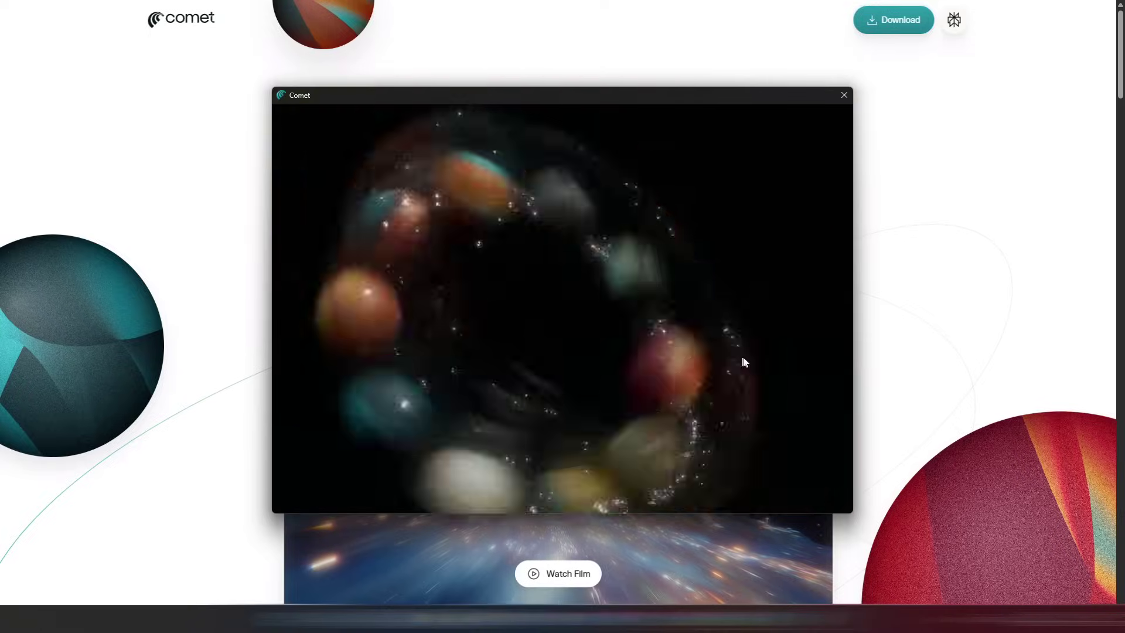
pyautogui.press('Return')
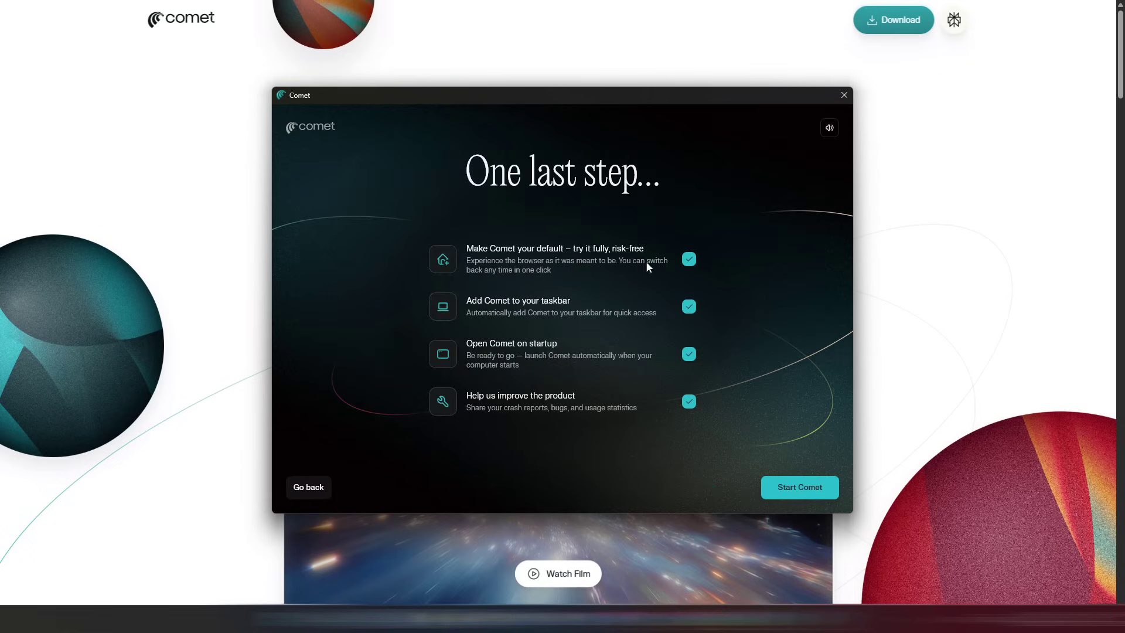
pyautogui.click(689, 405)
pyautogui.press('Return')
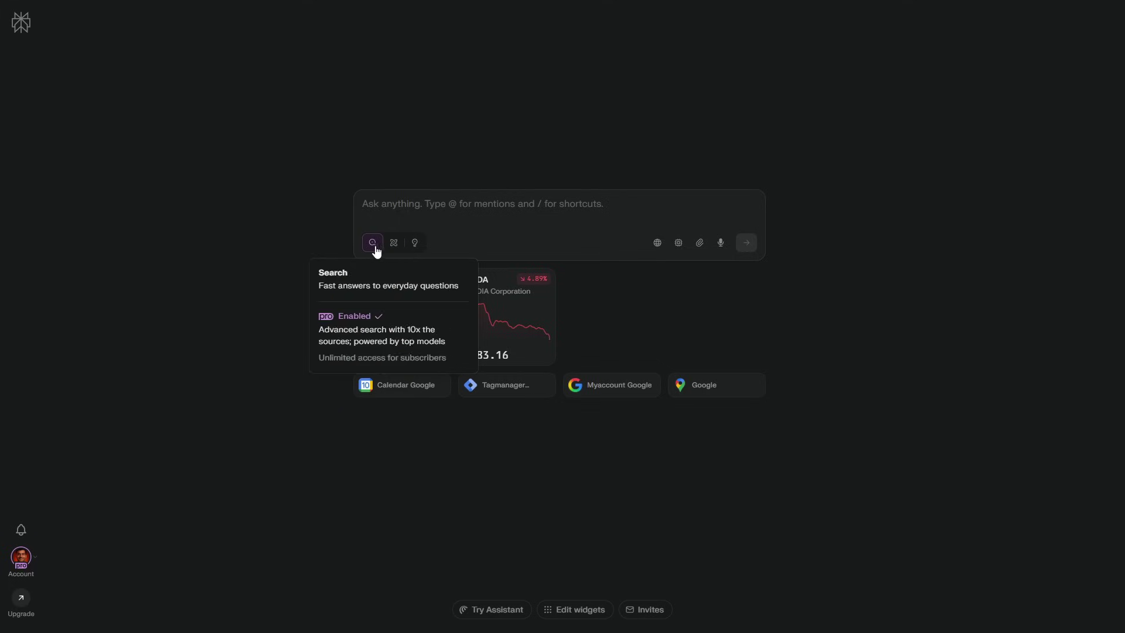
# Switch the search box from Research to Labs mode and open its search sources list.
pyautogui.moveTo(372, 244)
pyautogui.click(391, 242)
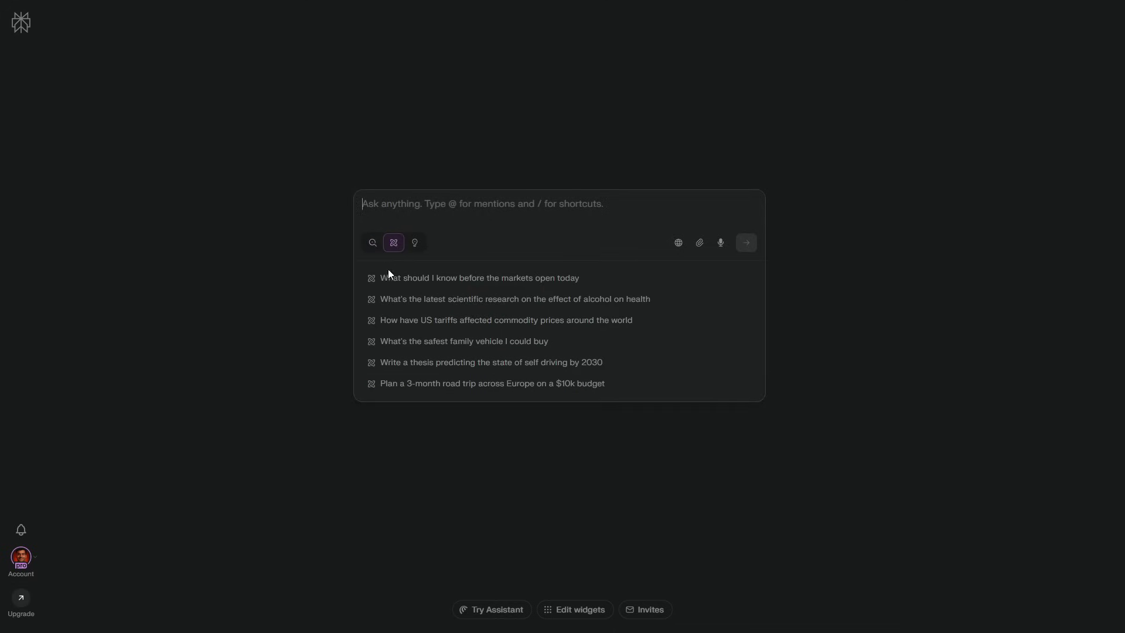
pyautogui.click(415, 243)
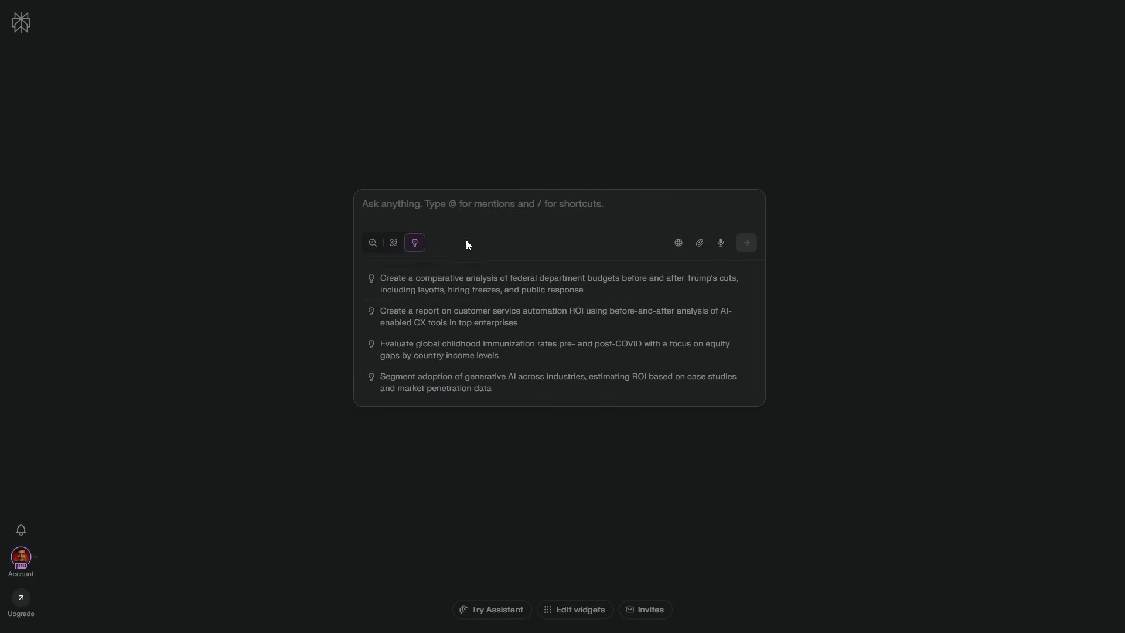
pyautogui.click(678, 245)
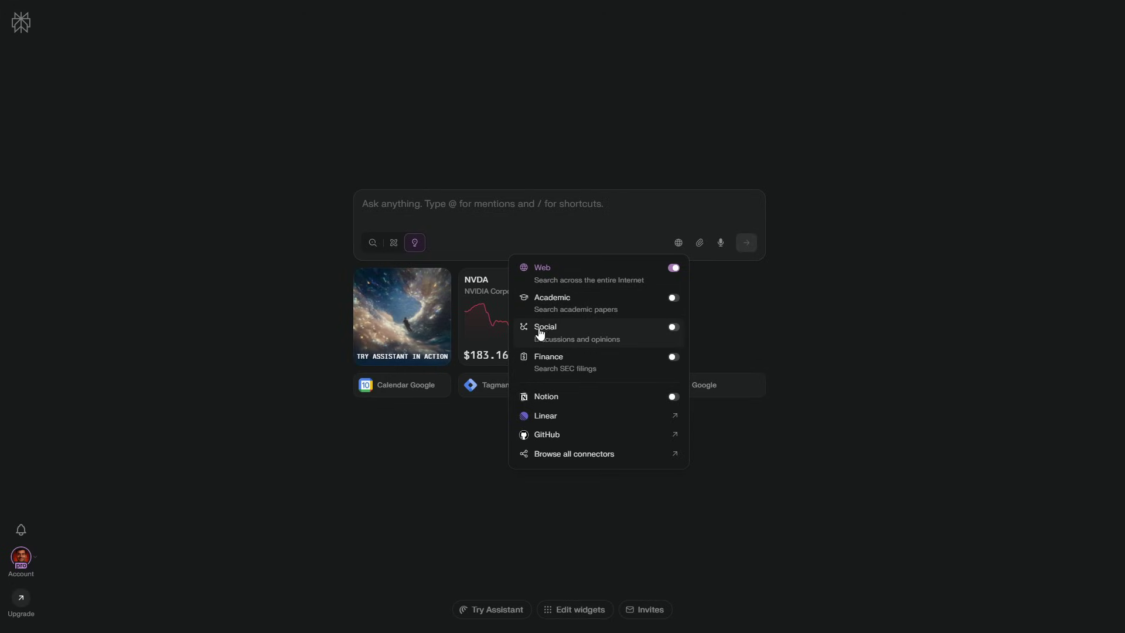
# Turn on Social, Academic, Finance and Notion as search sources alongside Web.
pyautogui.click(674, 327)
pyautogui.click(673, 298)
pyautogui.click(674, 358)
pyautogui.click(674, 399)
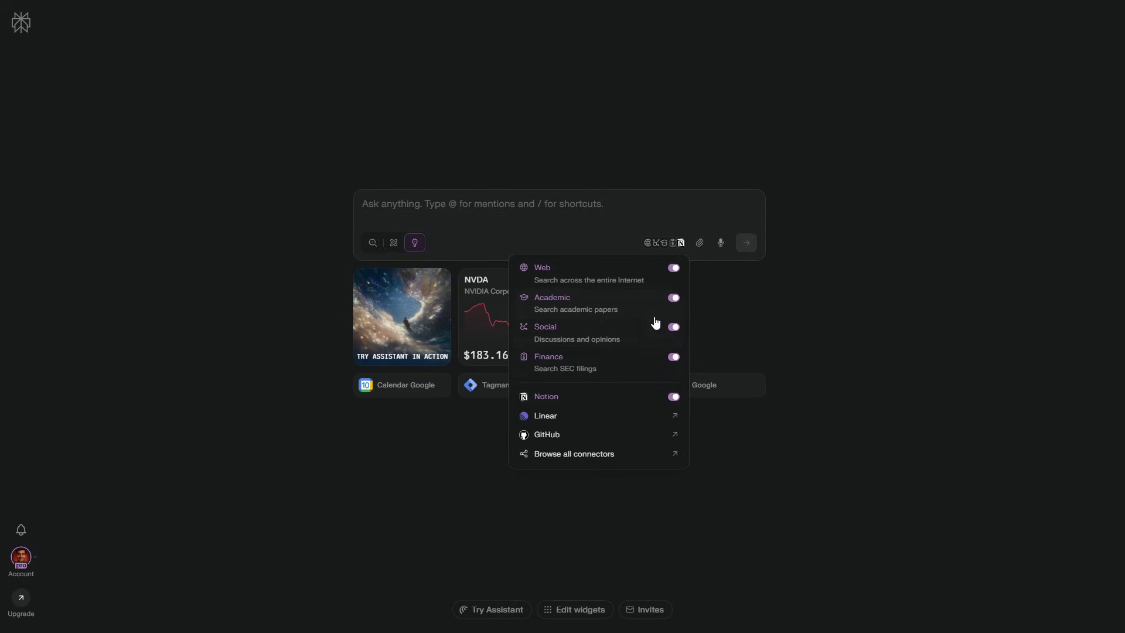
# Return the search box to Search mode and pick an answer model from the model list.
pyautogui.click(372, 242)
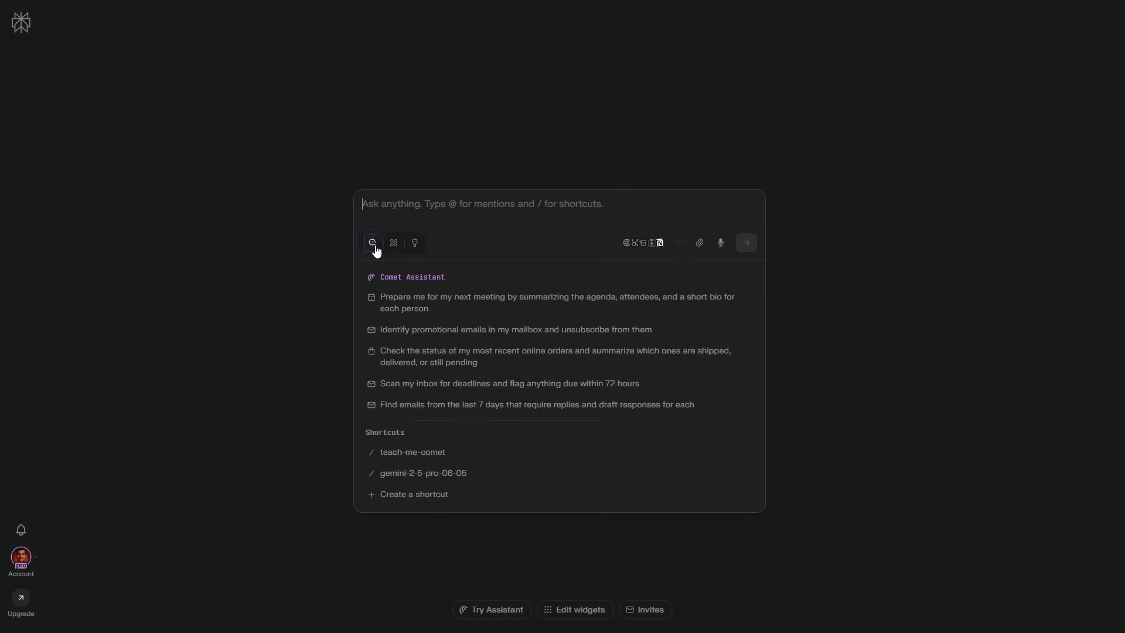
pyautogui.click(678, 242)
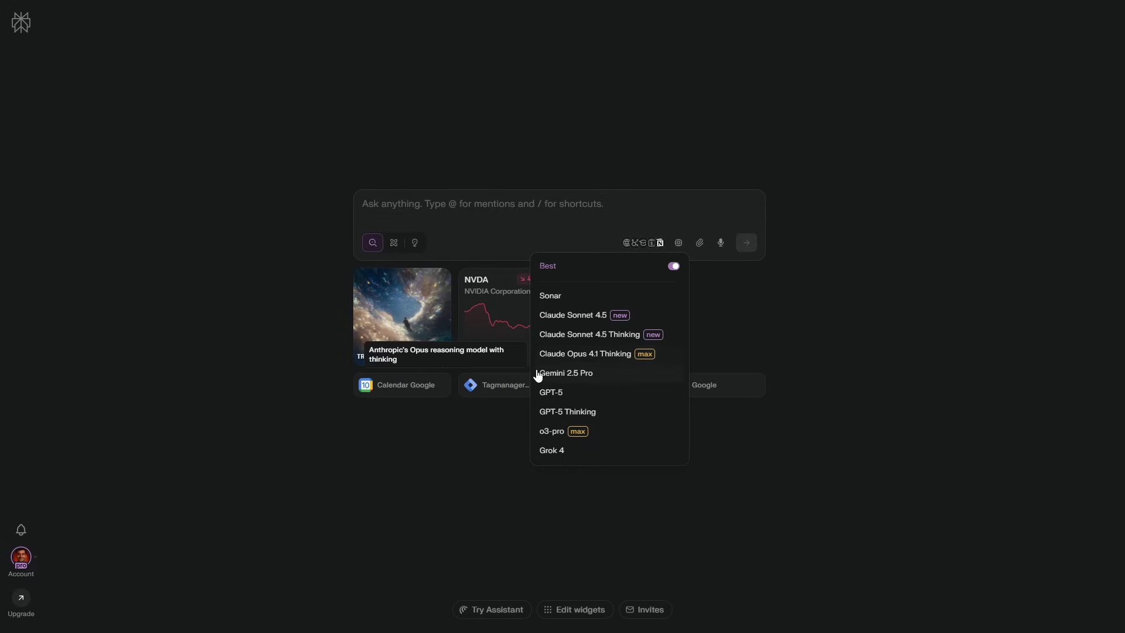
pyautogui.click(582, 438)
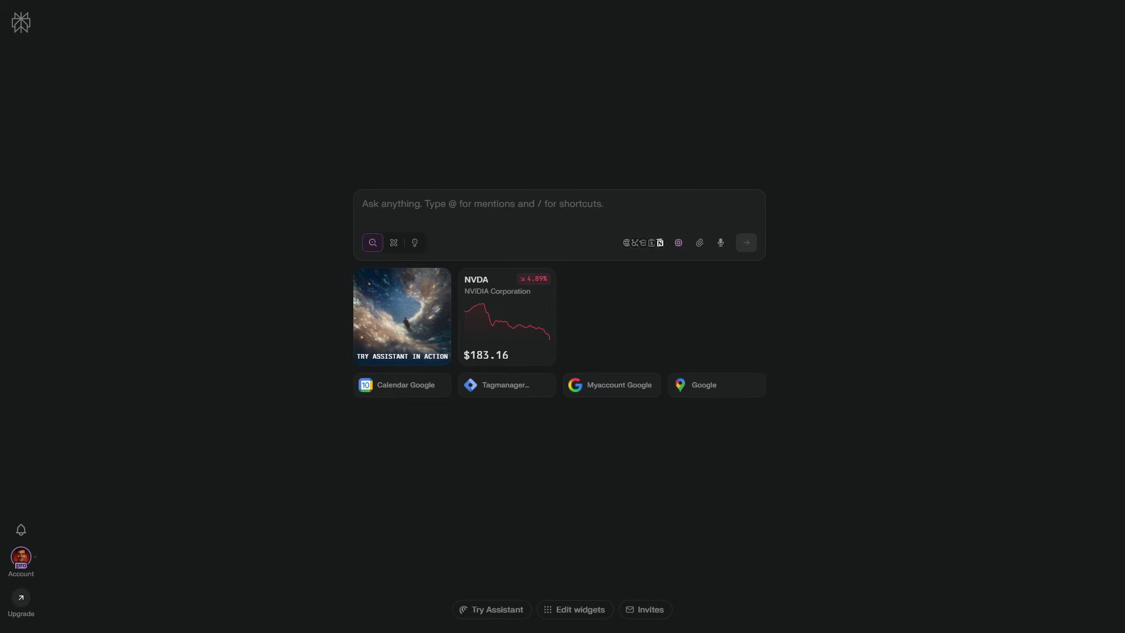
# Check the attach-file options, dismiss the suggestions, and bring up the Assistant side panel.
pyautogui.click(703, 243)
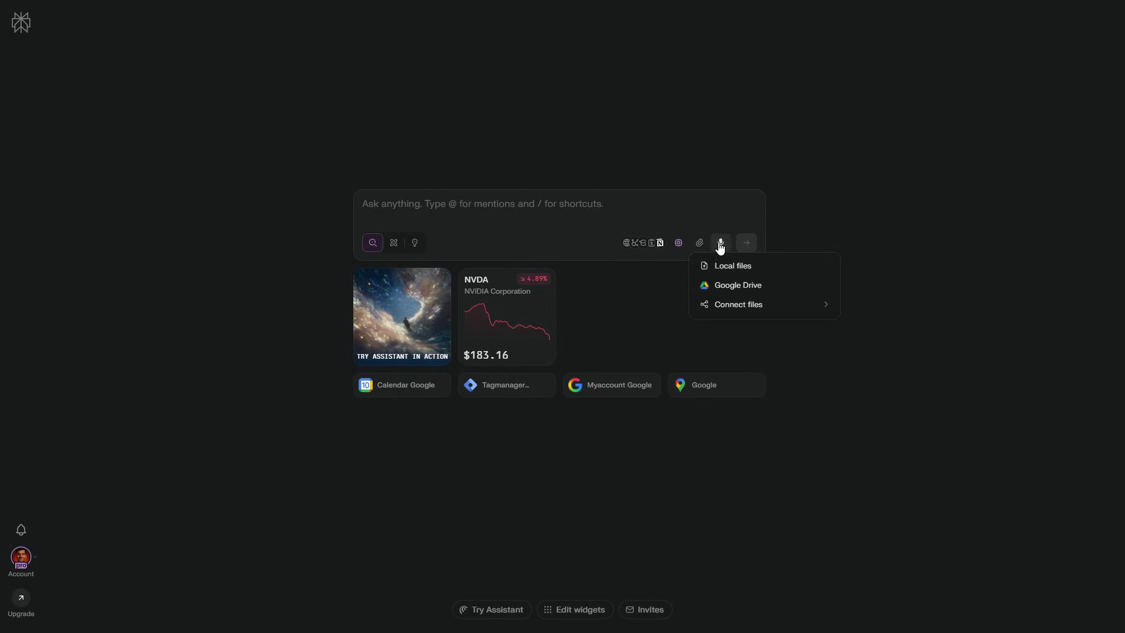
pyautogui.click(721, 244)
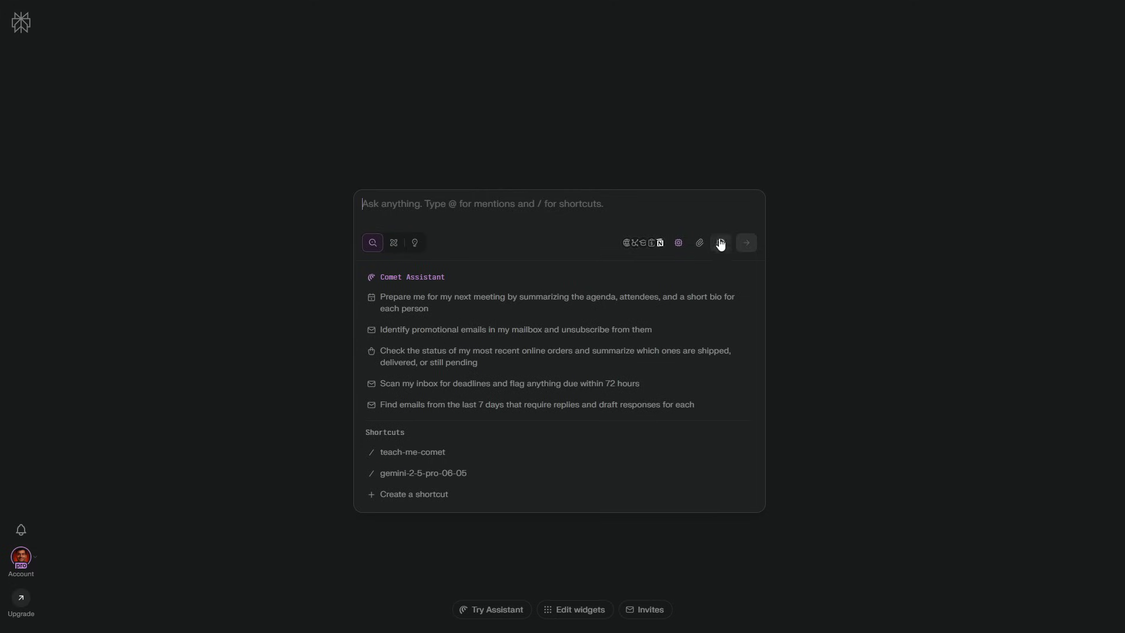
pyautogui.click(746, 246)
pyautogui.press('Escape')
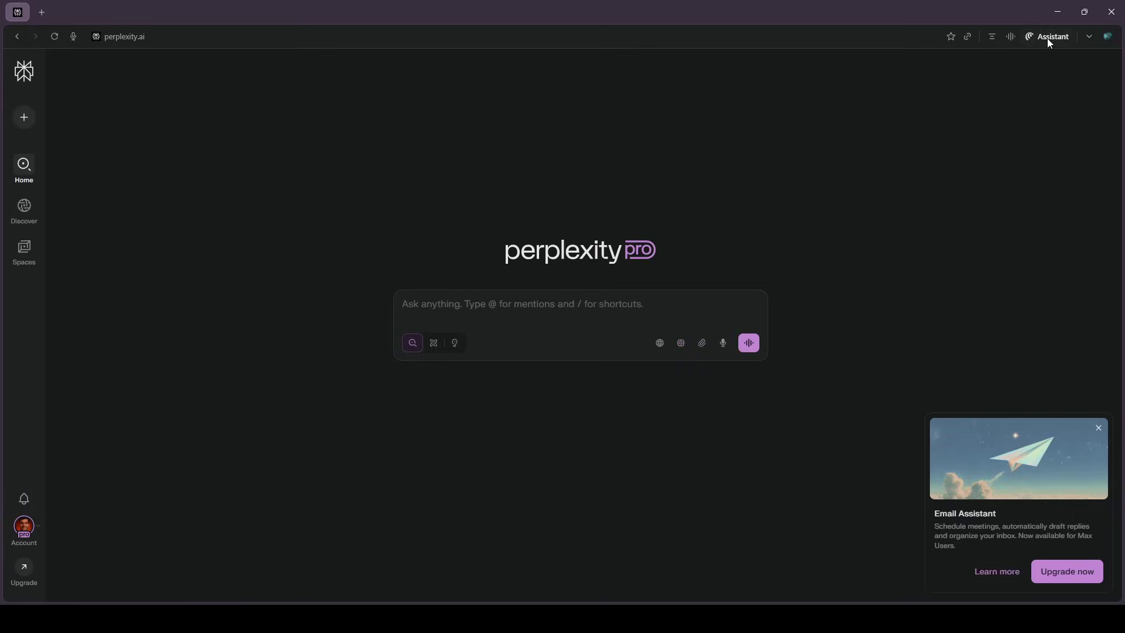
pyautogui.click(1050, 38)
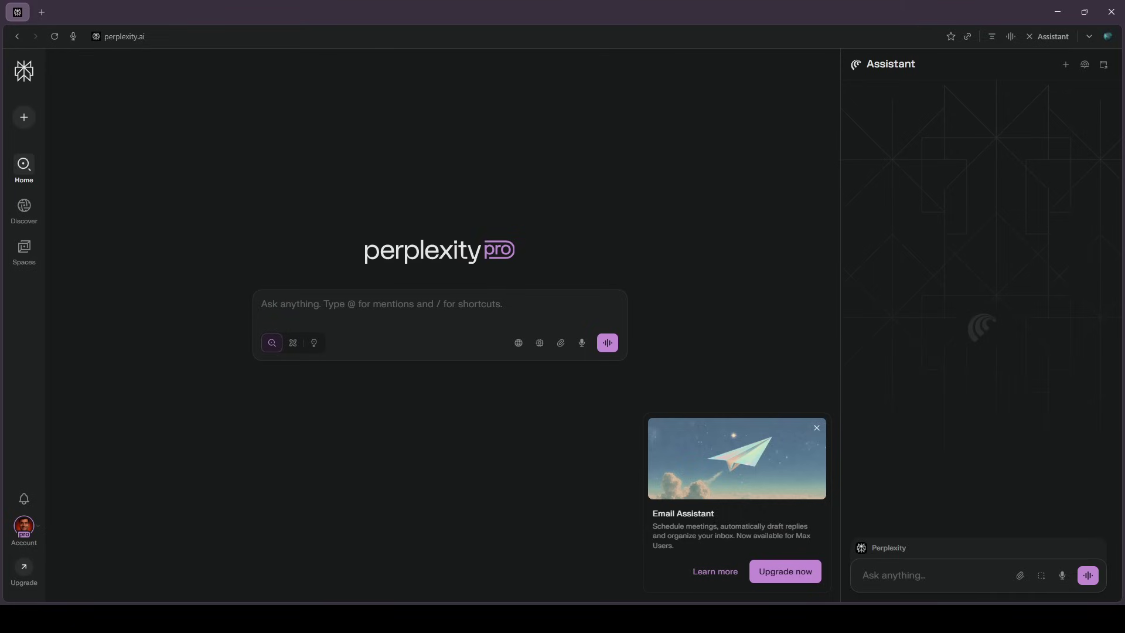
# Enable and add the Gmail with Calendar connector in Preferences > Connectors.
pyautogui.click(22, 531)
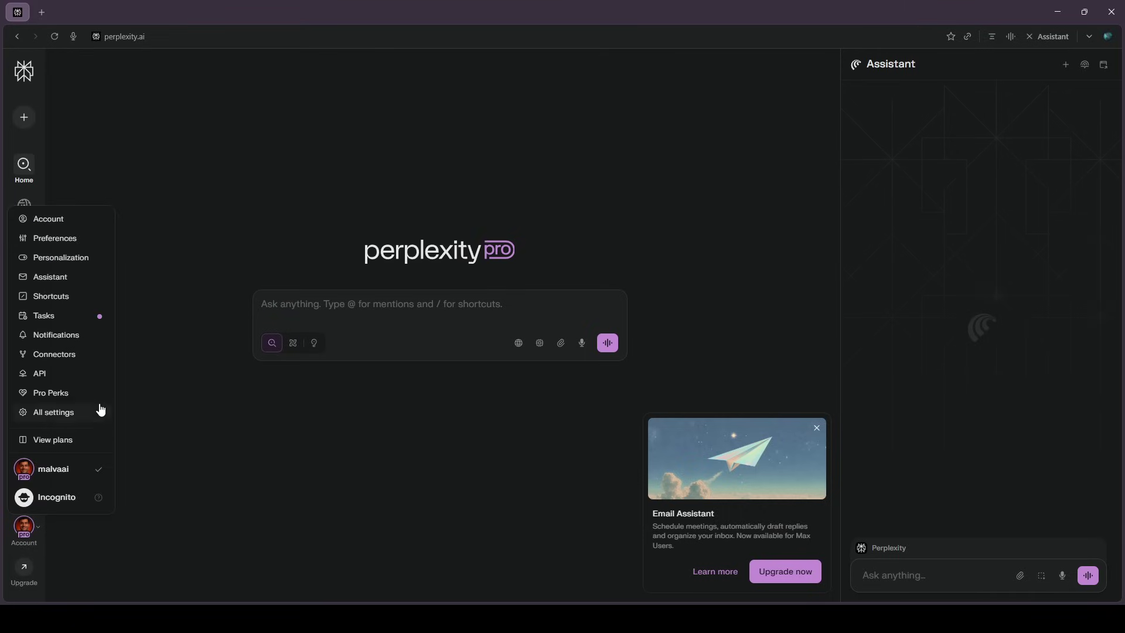
pyautogui.click(67, 239)
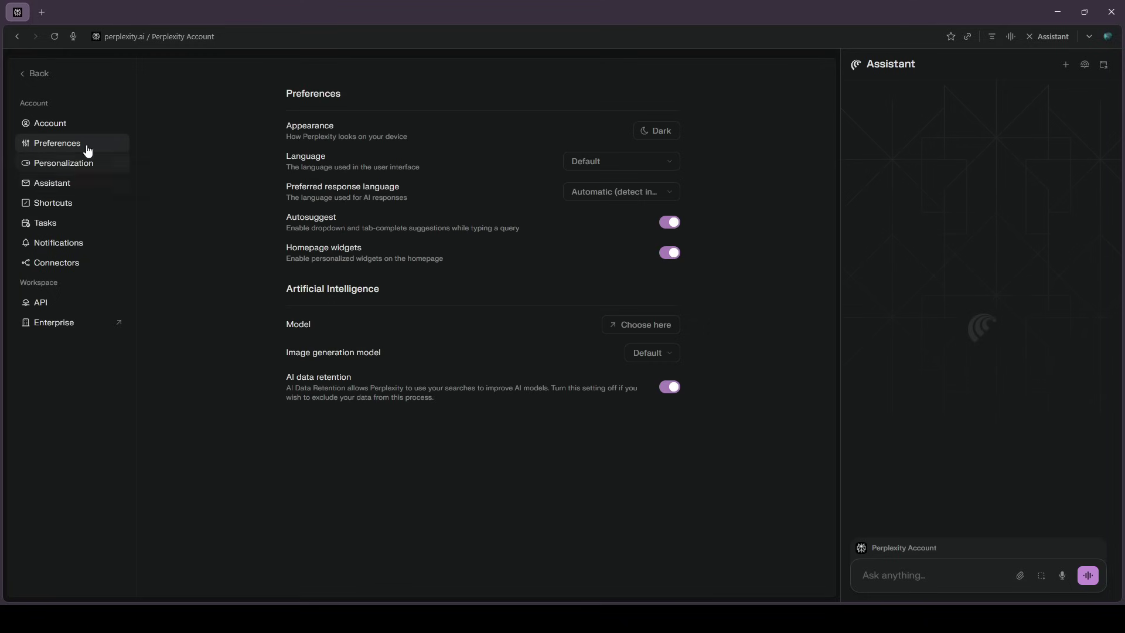
pyautogui.click(88, 262)
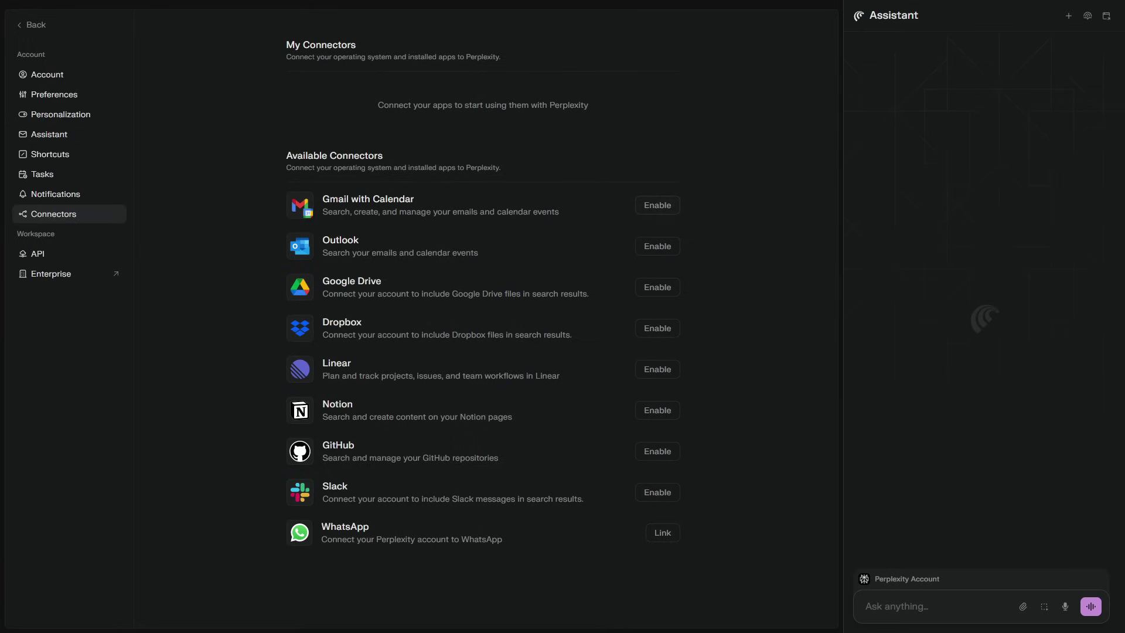
pyautogui.click(658, 205)
pyautogui.click(568, 241)
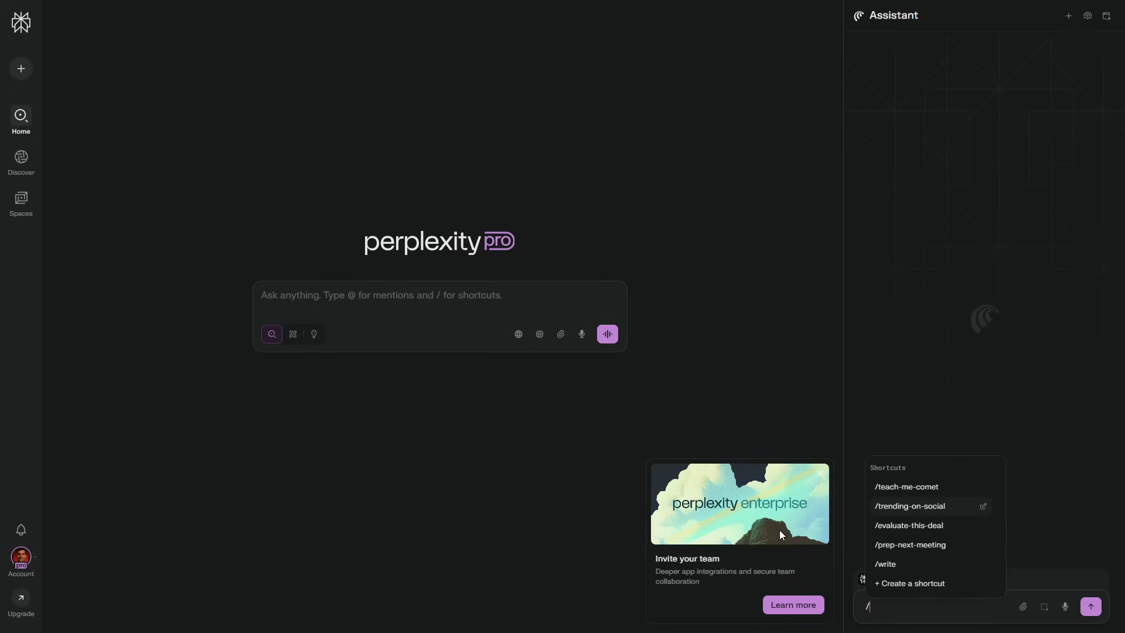
# Create and save the /brief shortcut with pasted instructions, then save the /news shortcut.
pyautogui.write('brie')
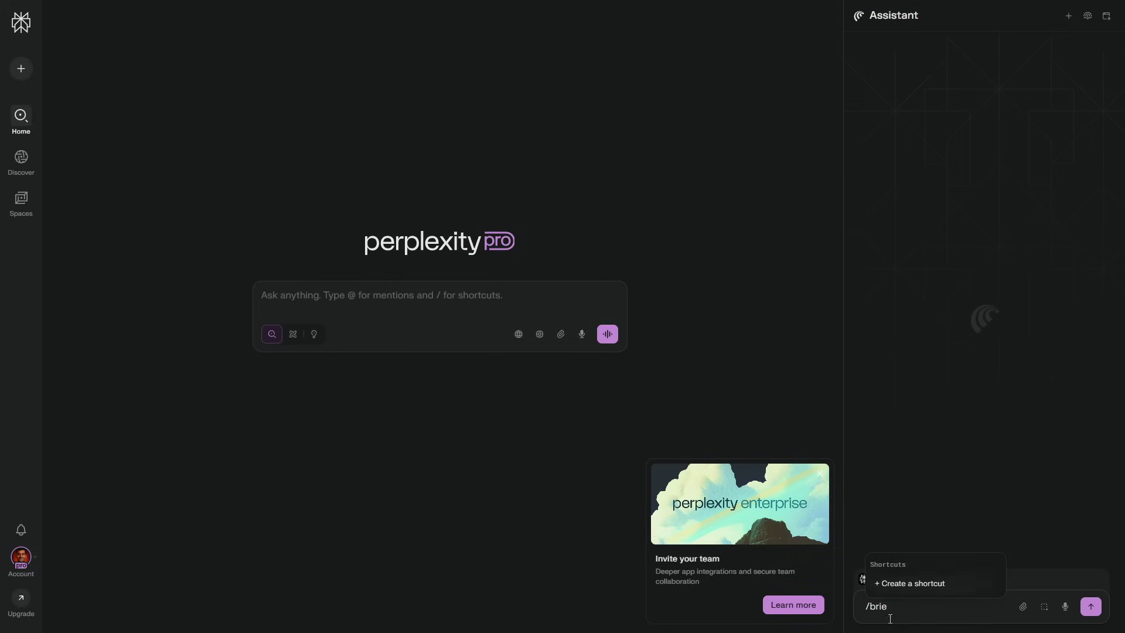
pyautogui.click(946, 584)
pyautogui.write('/brief')
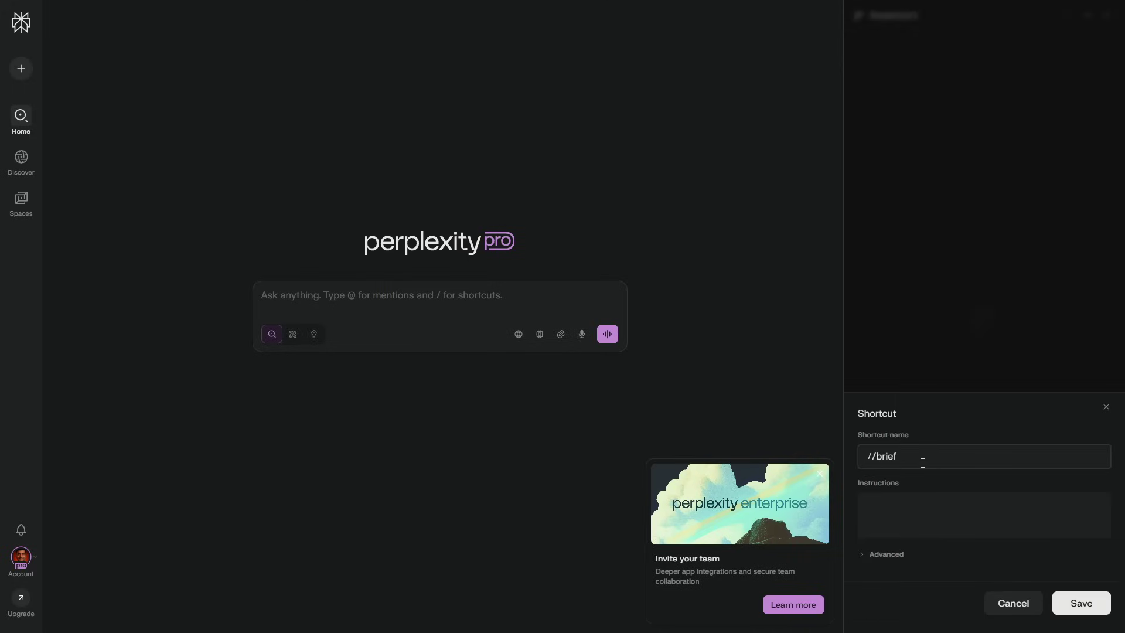
pyautogui.press('BackSpace')
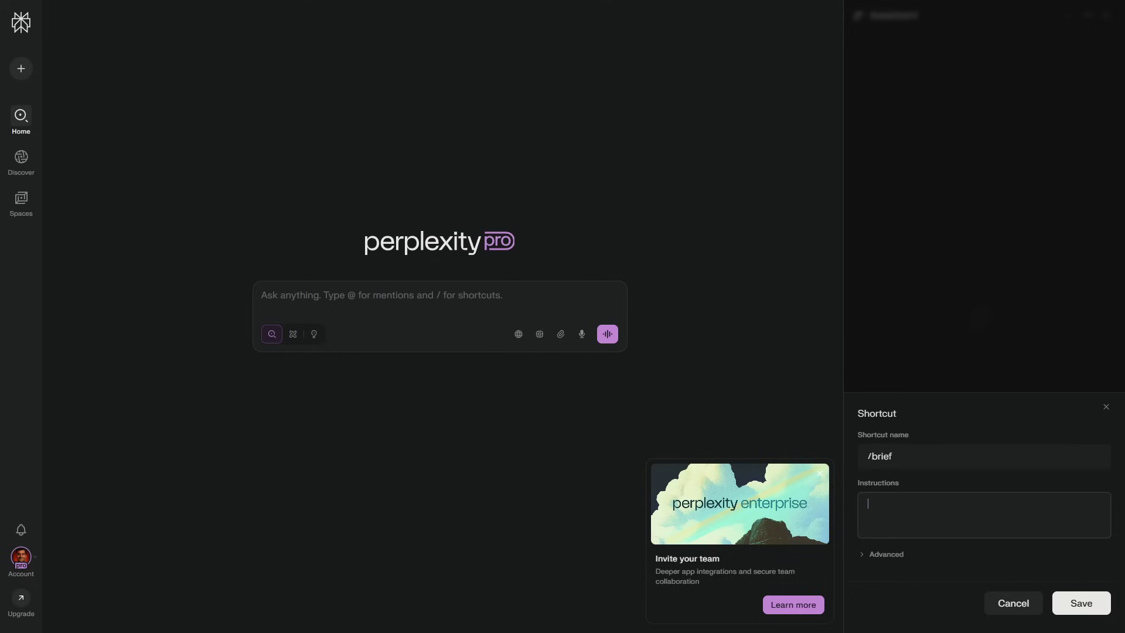
pyautogui.write('Summarize this page in 5 bullets and extract all source links.')
pyautogui.click(929, 554)
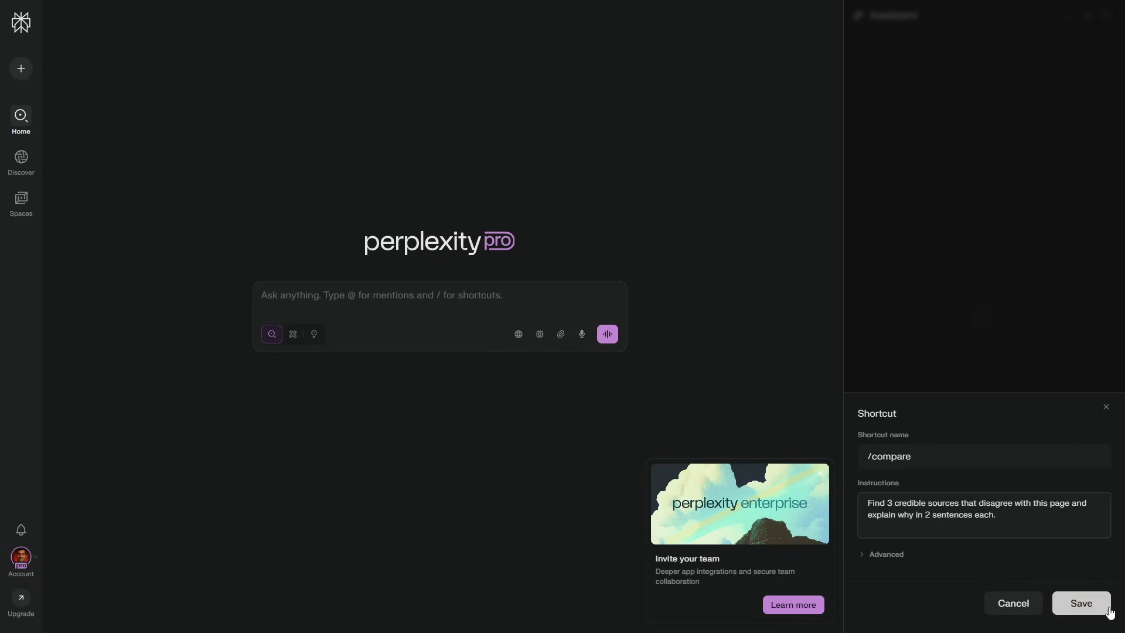
pyautogui.click(1081, 603)
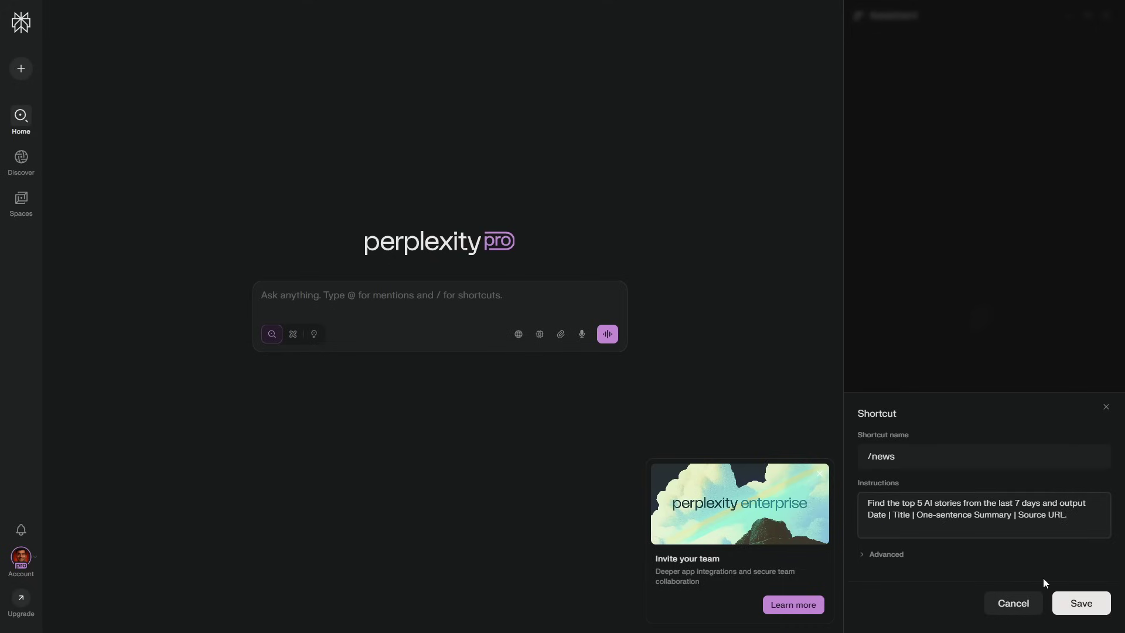
pyautogui.click(1082, 604)
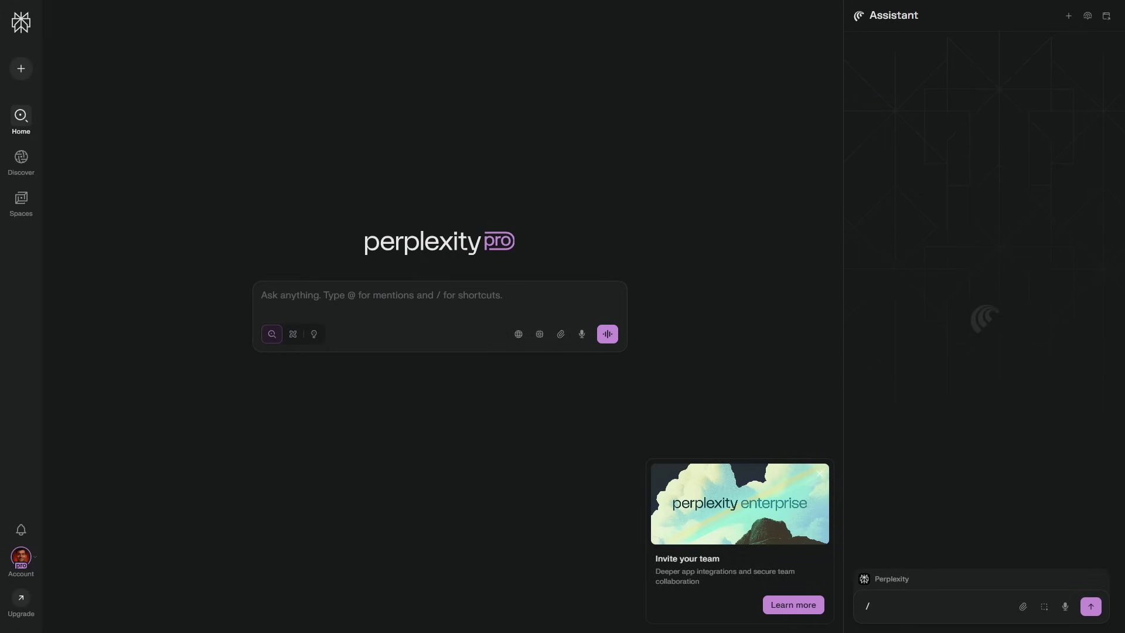
# Close the Assistant panel and create a new private Space titled 'Q4 Pitch'.
pyautogui.press('Escape')
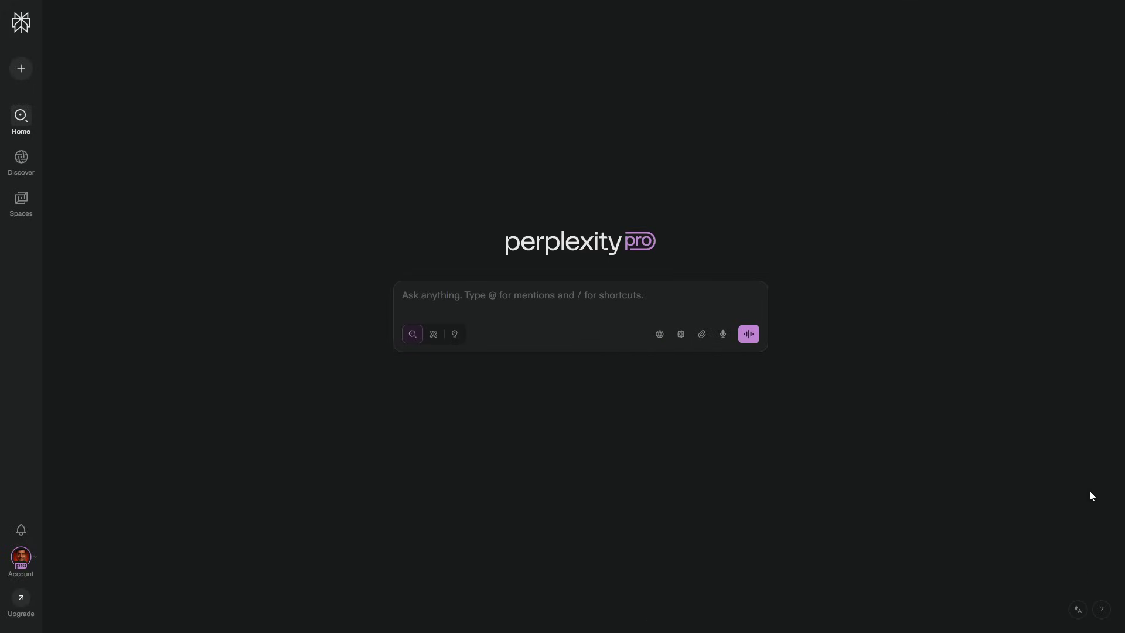
pyautogui.moveTo(21, 159)
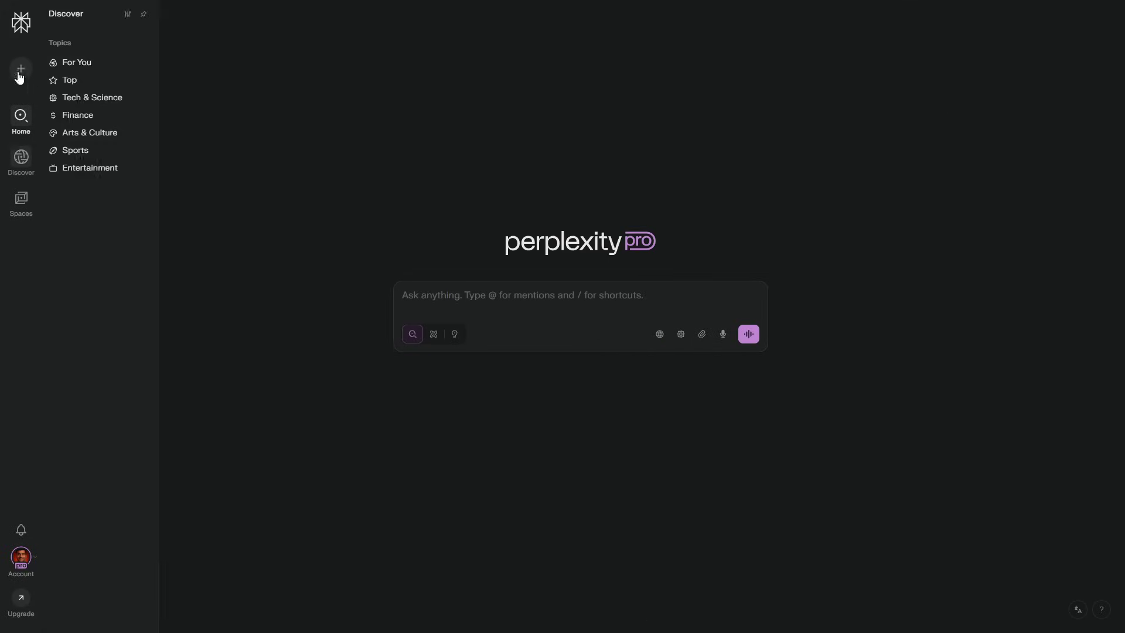
pyautogui.moveTo(20, 200)
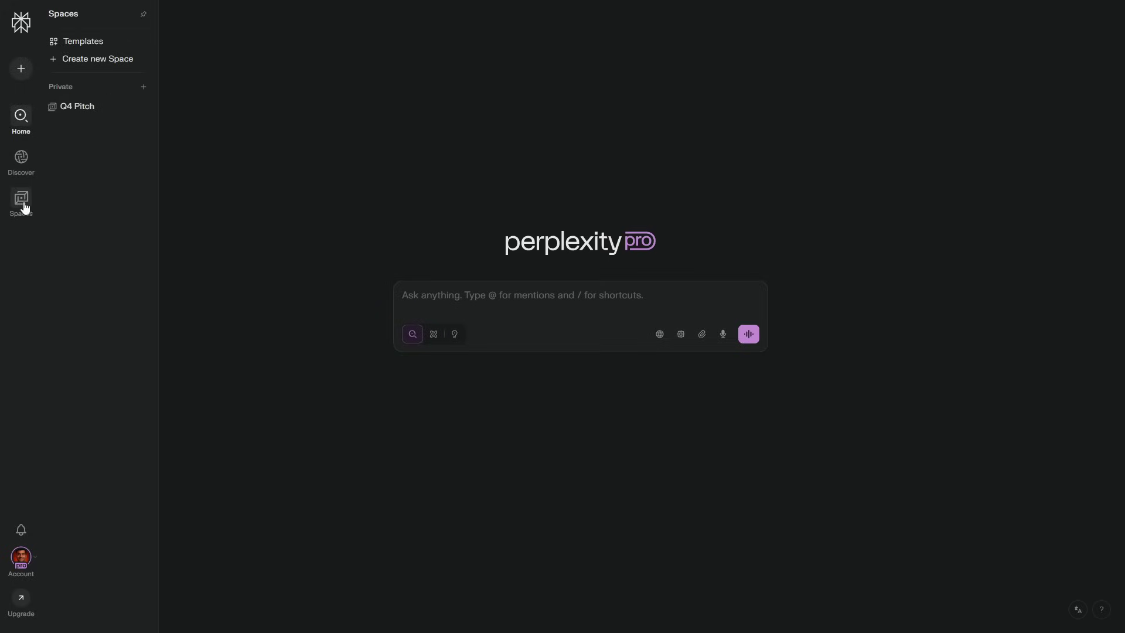
pyautogui.click(144, 89)
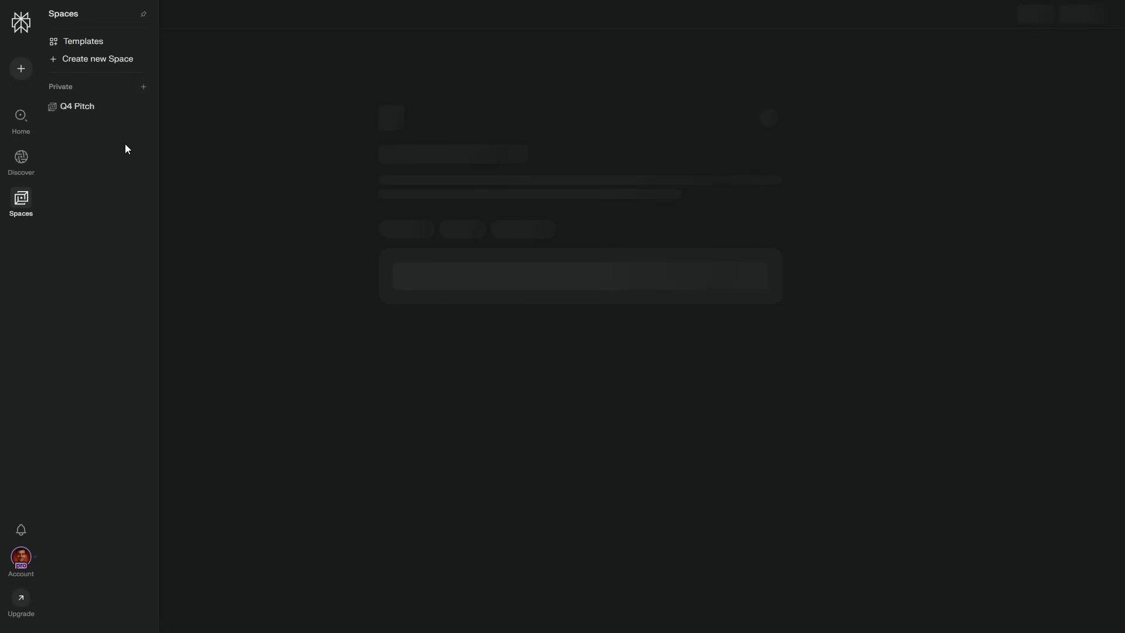
pyautogui.click(410, 159)
pyautogui.write('Q4 Pitch')
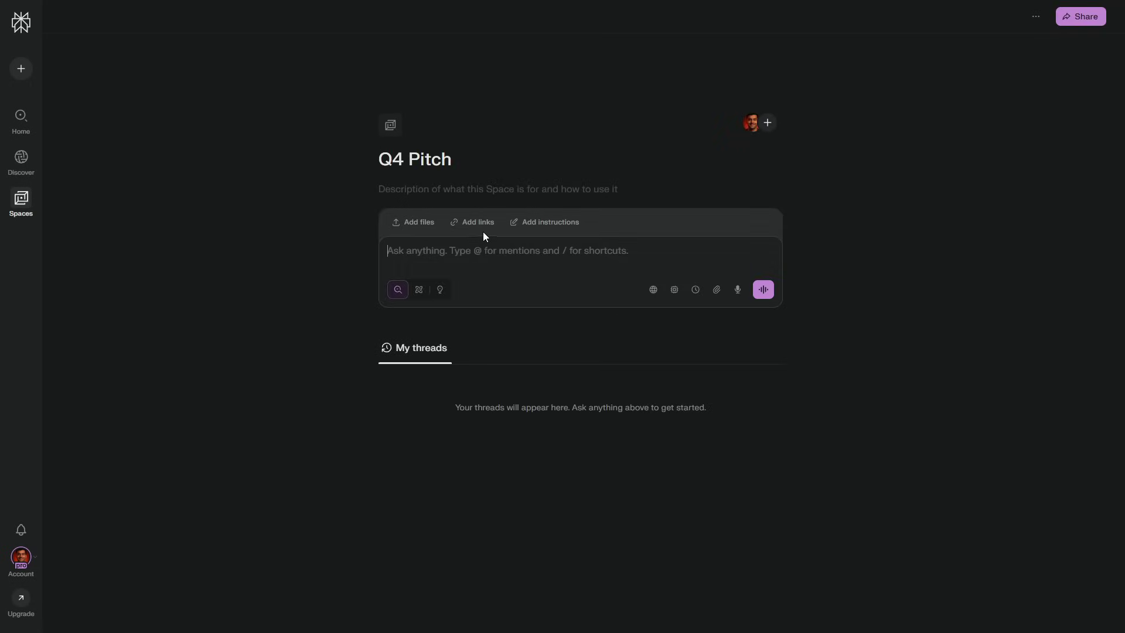
# Paste and save the Space's answer instructions for a one-page executive brief.
pyautogui.click(550, 229)
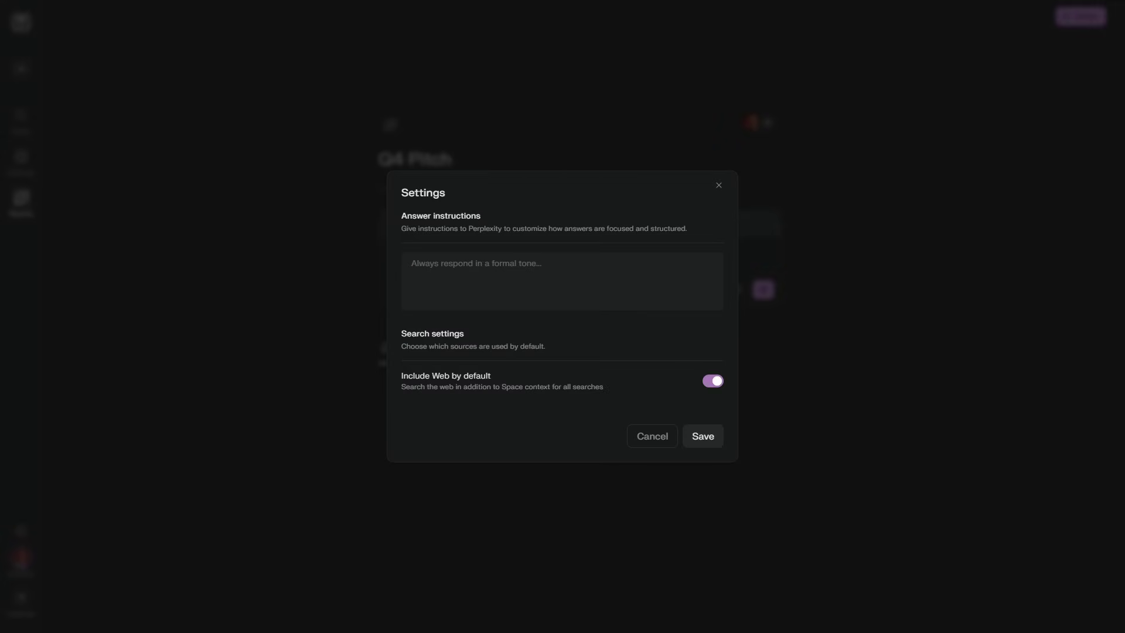
pyautogui.write('"Executive Brief": Turn this into a one-page executive brief with key risks, must-know metrics, and a decision checklist.')
pyautogui.click(716, 435)
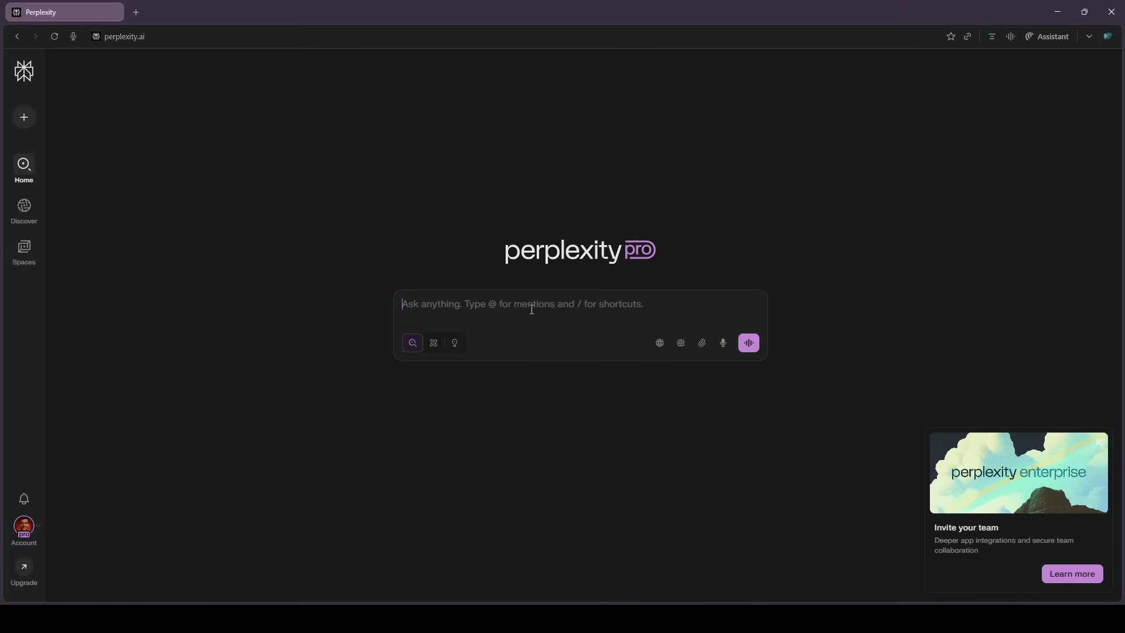
# In full screen, submit the prompt asking for three timestamped Blackwell quotes from NVIDIA's CES 2025 keynote.
pyautogui.click(530, 307)
pyautogui.write('Find the exact timestamp in the official NVIDIA CES 2025 keynote where Jensen Huang begins the Blackwell segment. Open the YouTube video at that moment, then list the key claims made in that segment with timestamps and source links.')
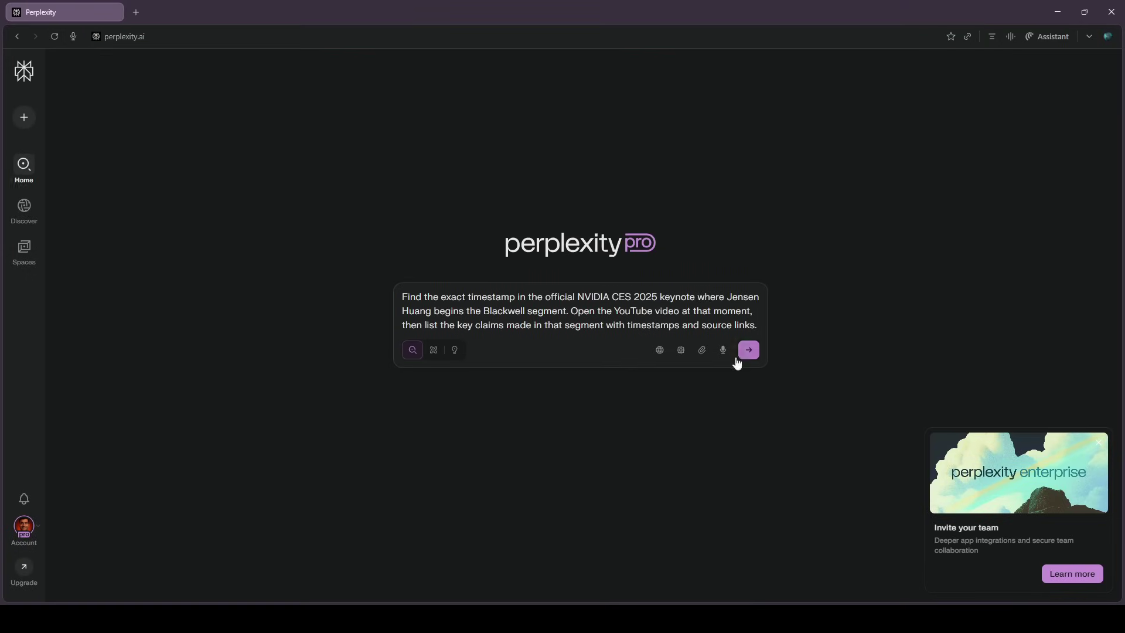
pyautogui.press('F11')
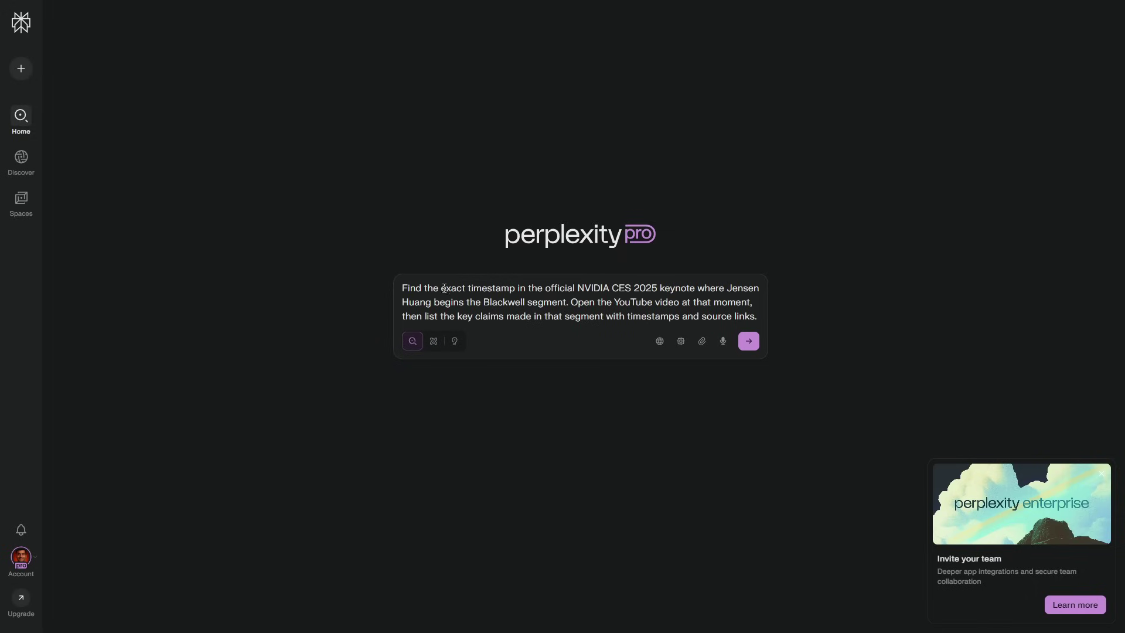
pyautogui.moveTo(444, 288); pyautogui.dragTo(692, 288)
pyautogui.click(733, 261)
pyautogui.moveTo(404, 303); pyautogui.dragTo(679, 302)
pyautogui.click(747, 303)
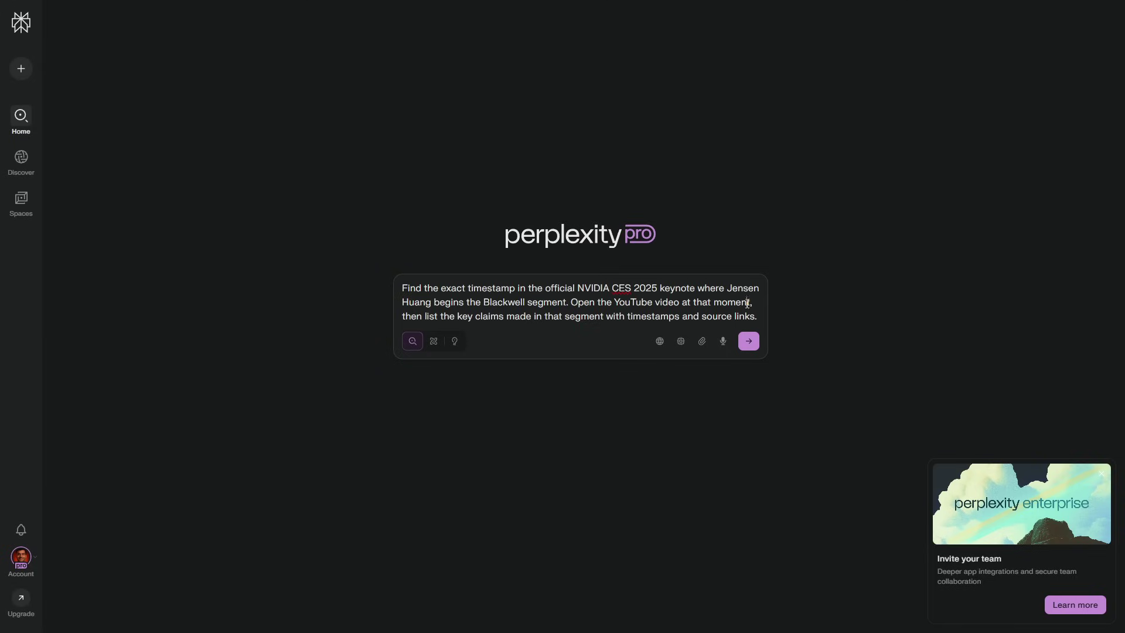
pyautogui.click(756, 348)
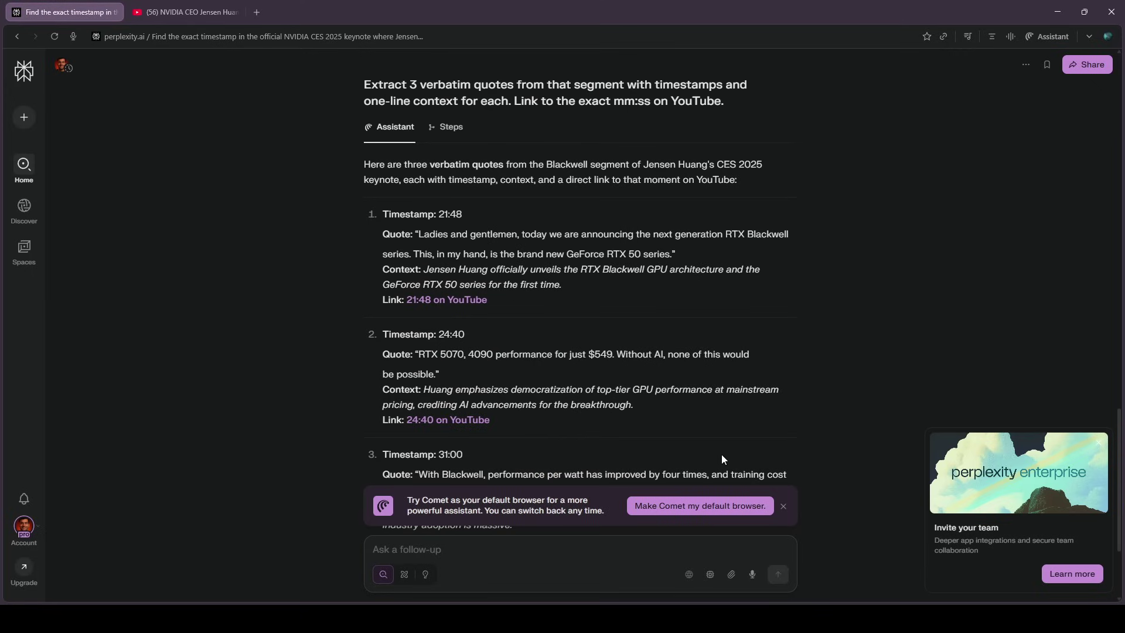
# Ask the assistant to route a Tokyo loop: Tokyo Station, Senso-ji, Meiji Jingu, Shibuya Crossing, teamLab Planets.
pyautogui.scroll(-3, 569, 335)
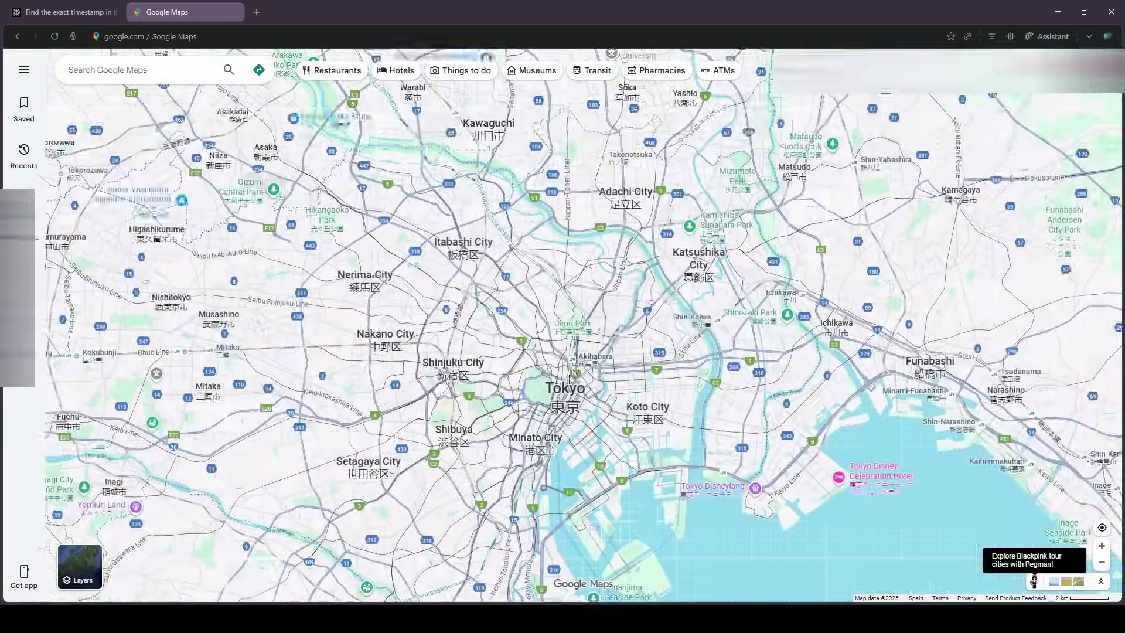
pyautogui.scroll(5, 573, 373)
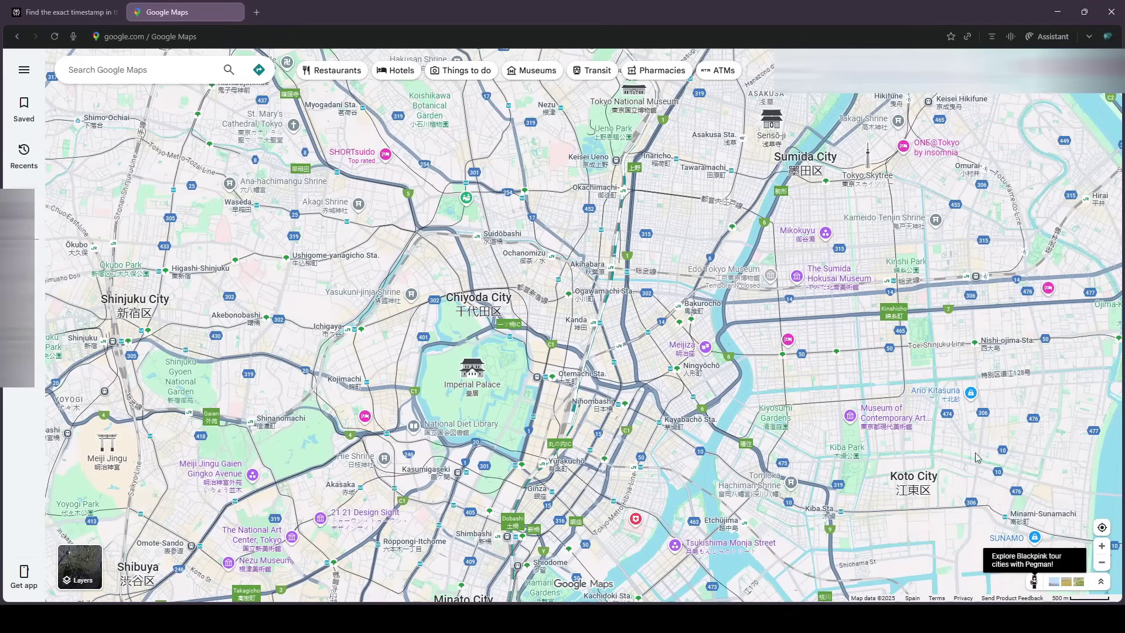
pyautogui.click(1020, 39)
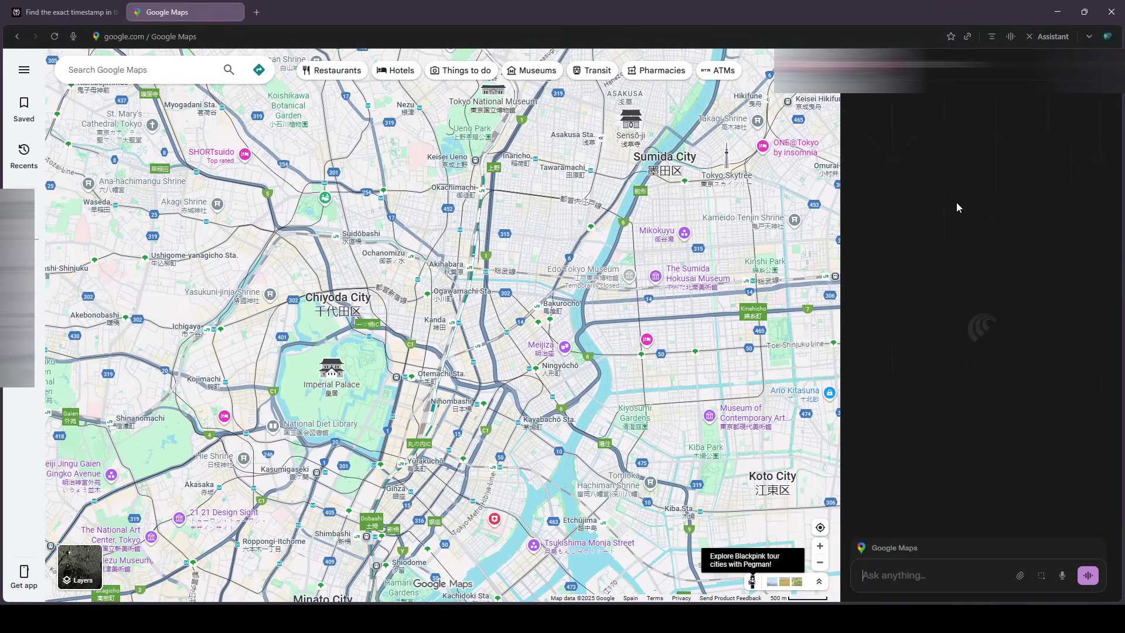
pyautogui.write('Plan a one-day sightseeing loop in Tokyo using public transport. Start near Tokyo Station, include Senso-ji (Asakusa), Meiji Jingu, Shibuya Crossing, and teamLab Planets. Minimize backtracking, keep total travel under 6 hours, show estimated times between stops, and finalize the route directly in my open Google Maps tab.')
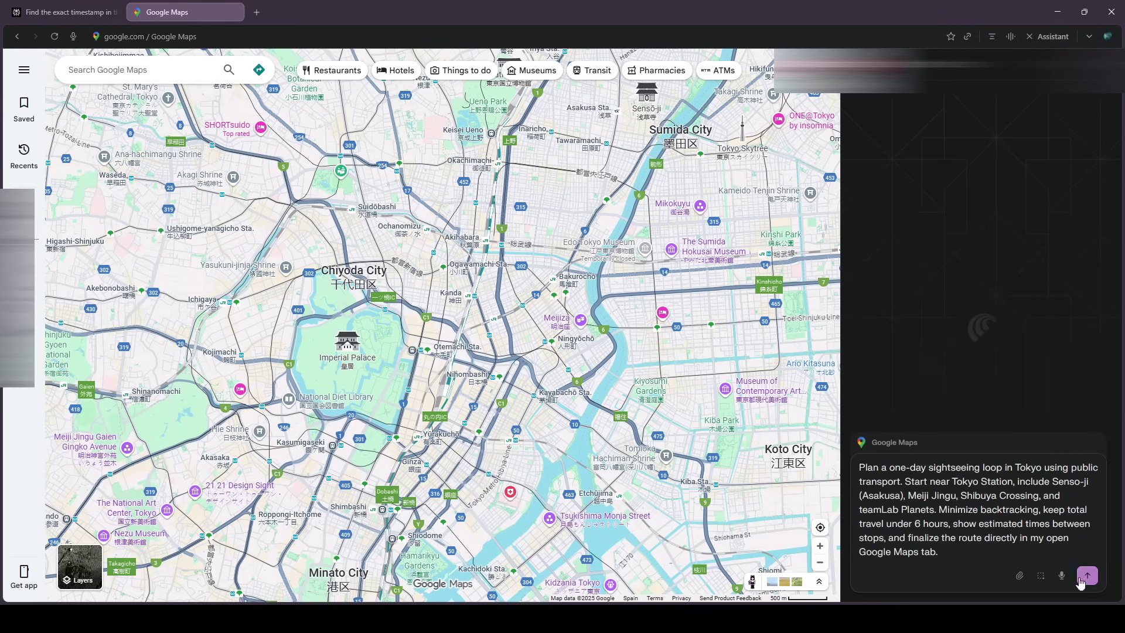
pyautogui.press('Return')
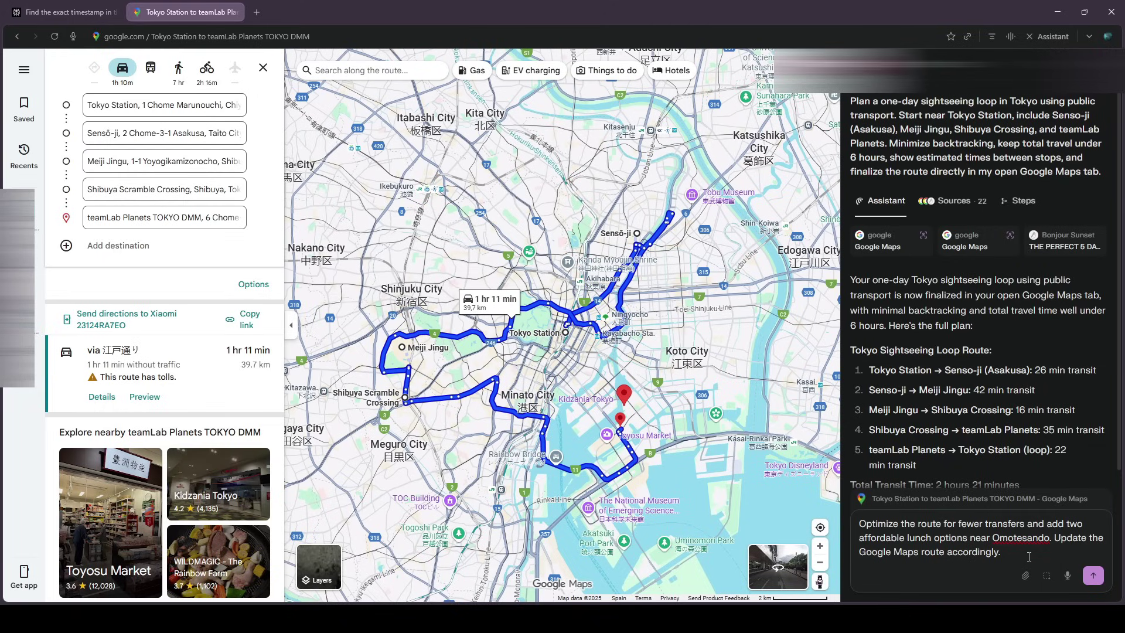
# Send the follow-up asking for fewer transfers and Omotesando lunch options.
pyautogui.click(1094, 578)
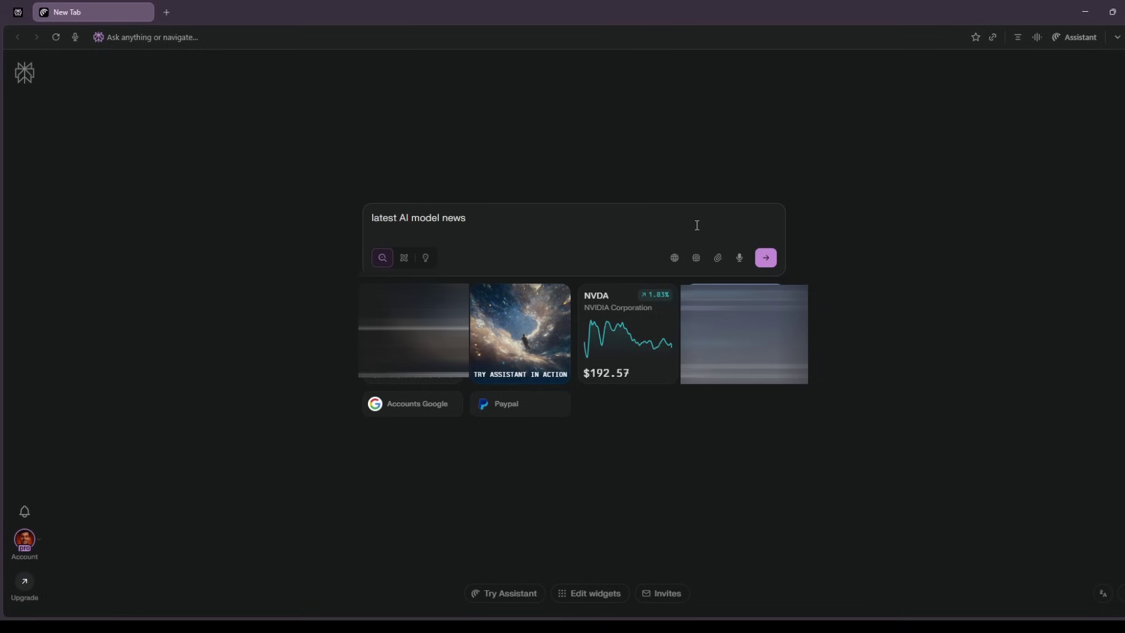
# Search for the latest AI model news.
pyautogui.press('Return')
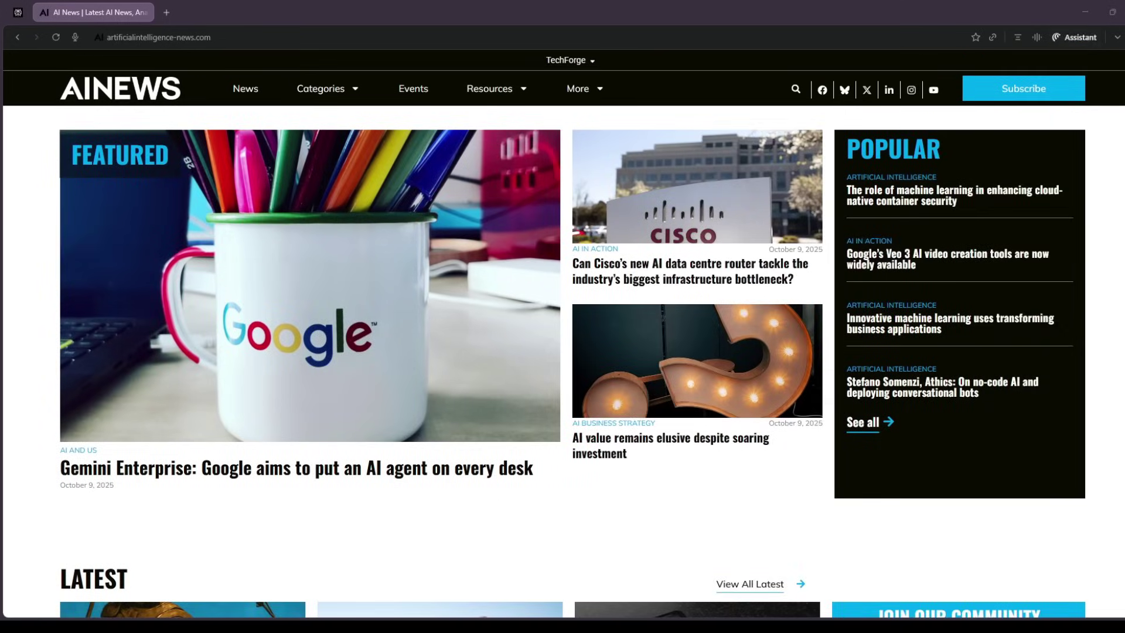
# Request a /brief of the AI News page from the assistant.
pyautogui.click(1075, 37)
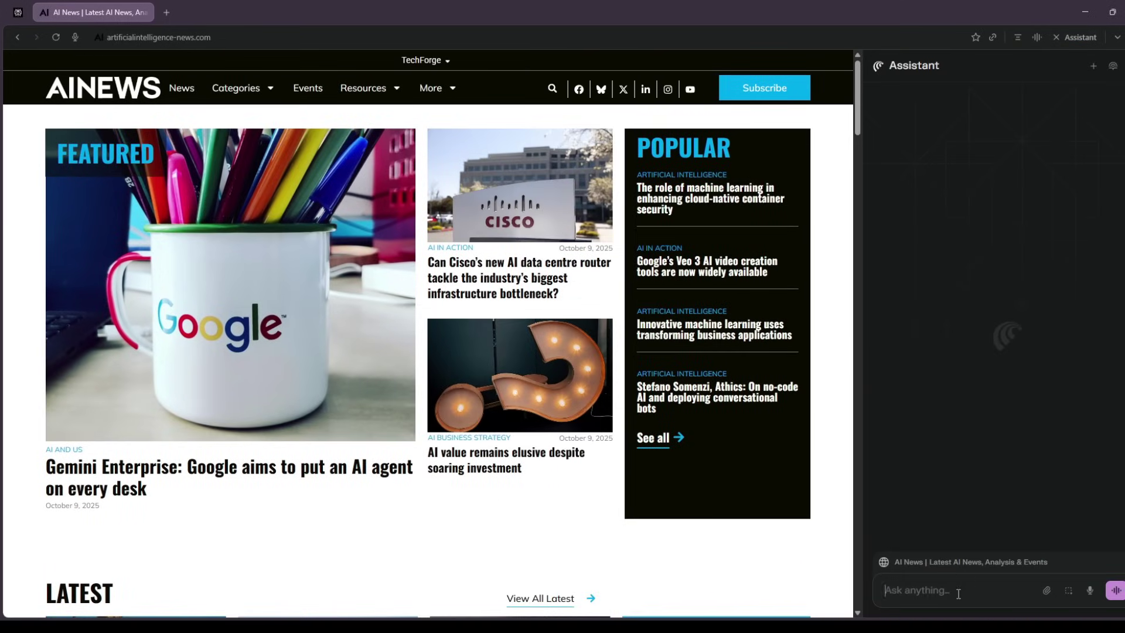
pyautogui.write('/brief')
pyautogui.click(943, 548)
pyautogui.press('Return')
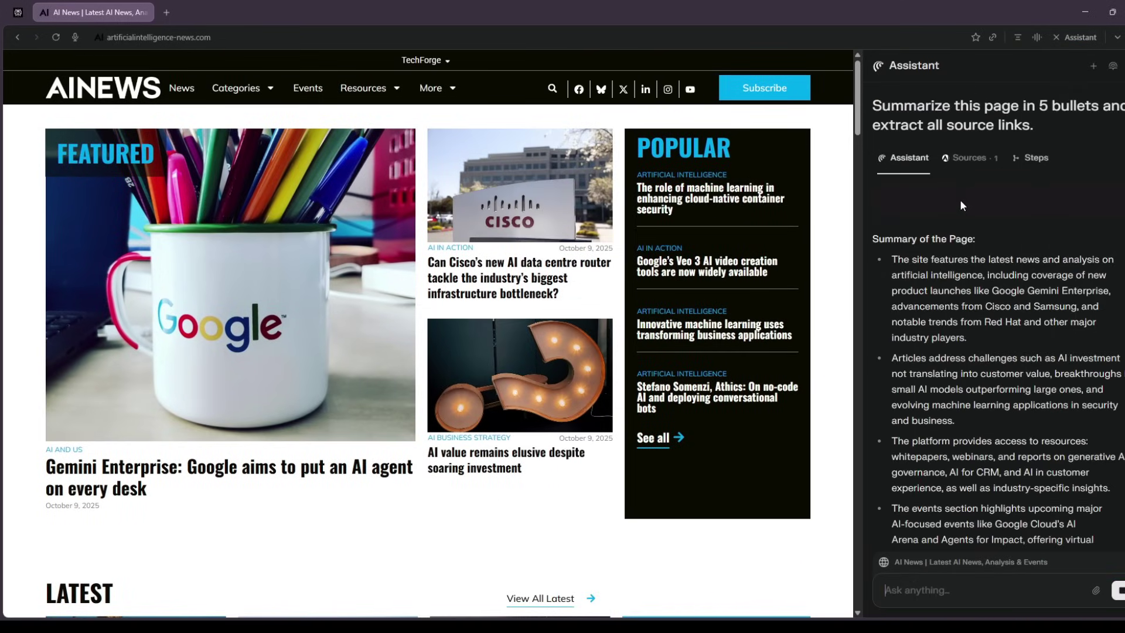
# Ask for primary-source links only, then send a /compare sources request.
pyautogui.hotkey('ctrl', 'v')
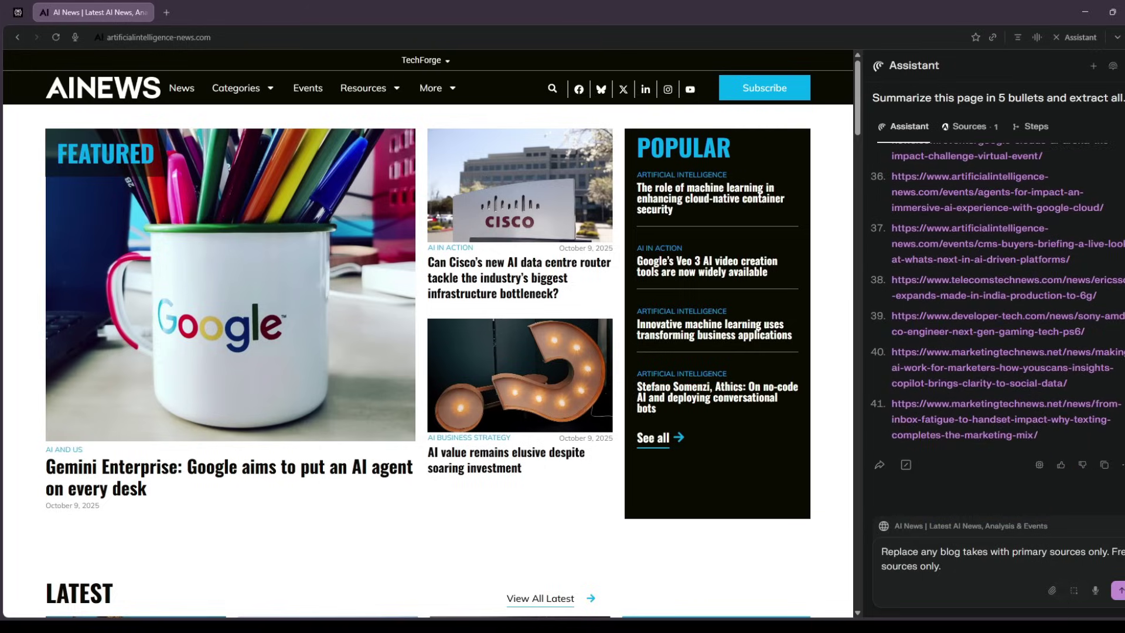
pyautogui.click(1119, 591)
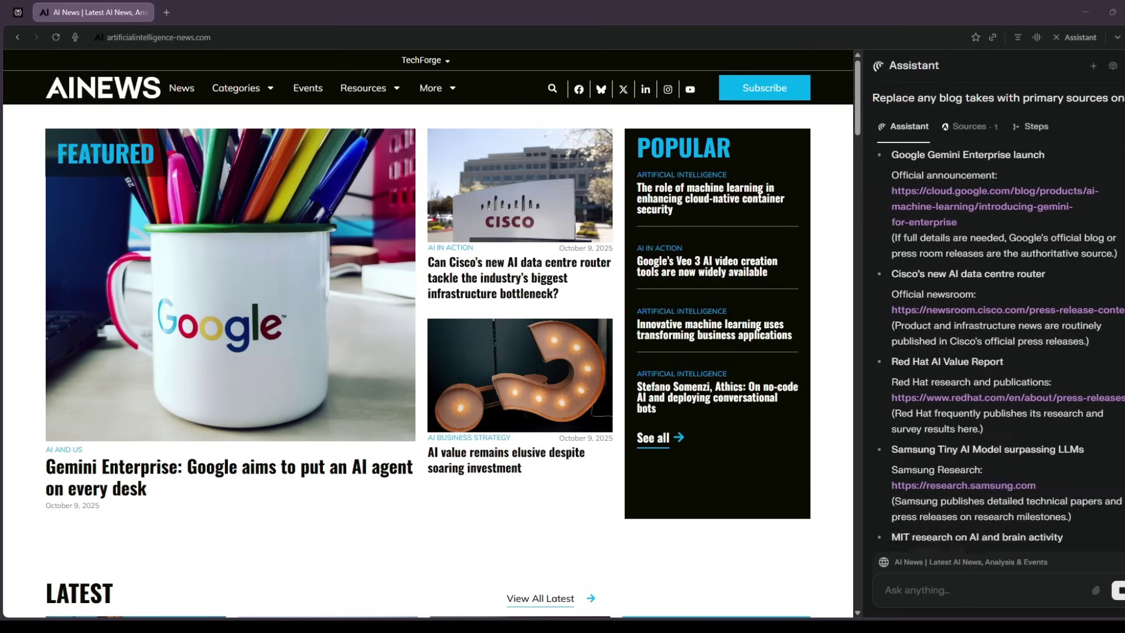
pyautogui.write('/compare')
pyautogui.click(1108, 583)
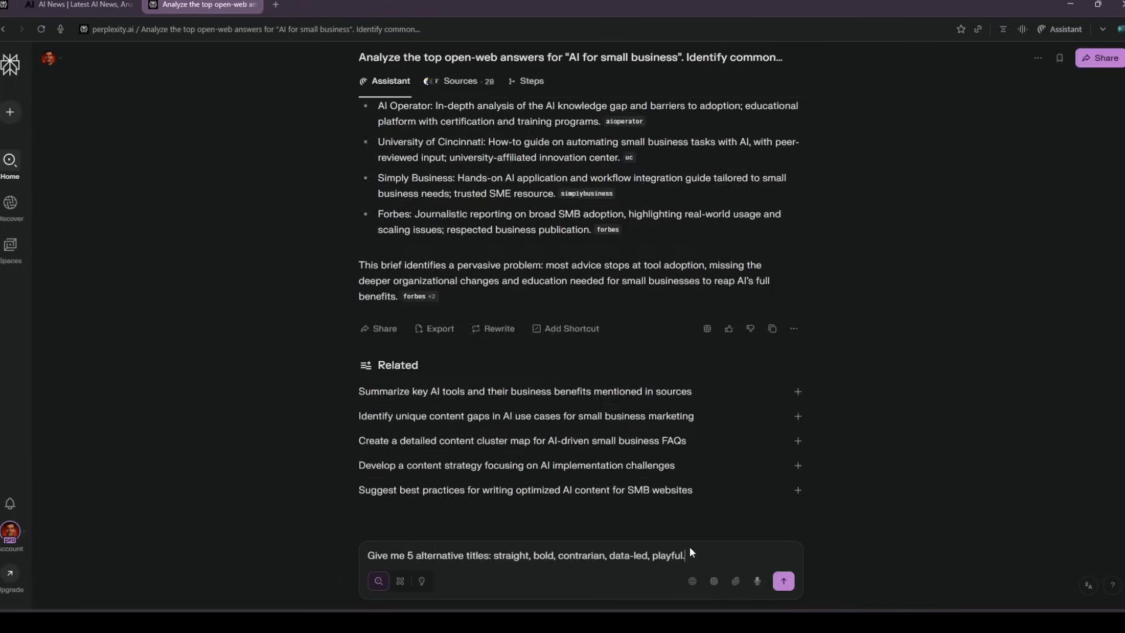
# Submit the prompt comparing three 27-inch 4K monitors under $400.
pyautogui.press('Return')
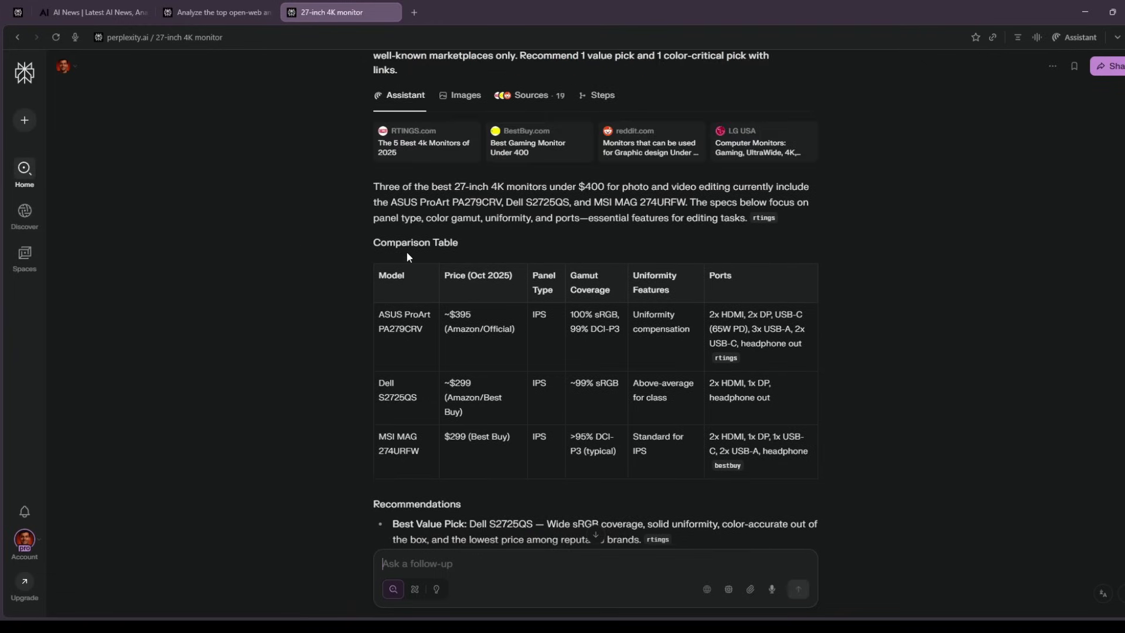
# Review the monitor table, then have the assistant scan open-web job posts for junior data analyst skills.
pyautogui.scroll(3, 865, 280)
pyautogui.scroll(-5, 383, 239)
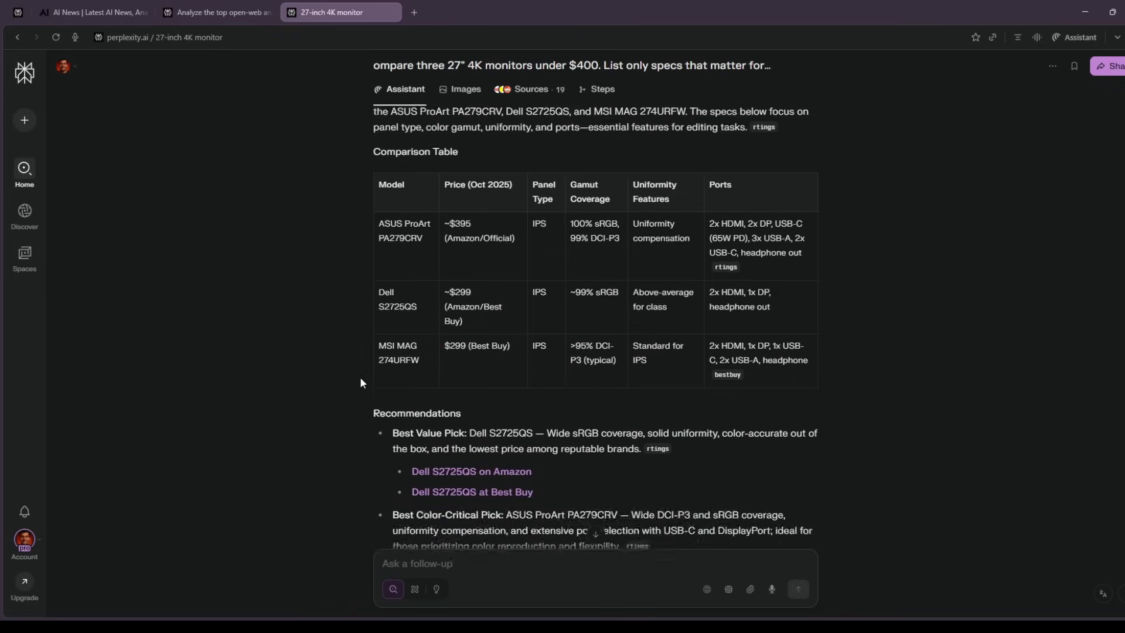
pyautogui.scroll(-5, 360, 379)
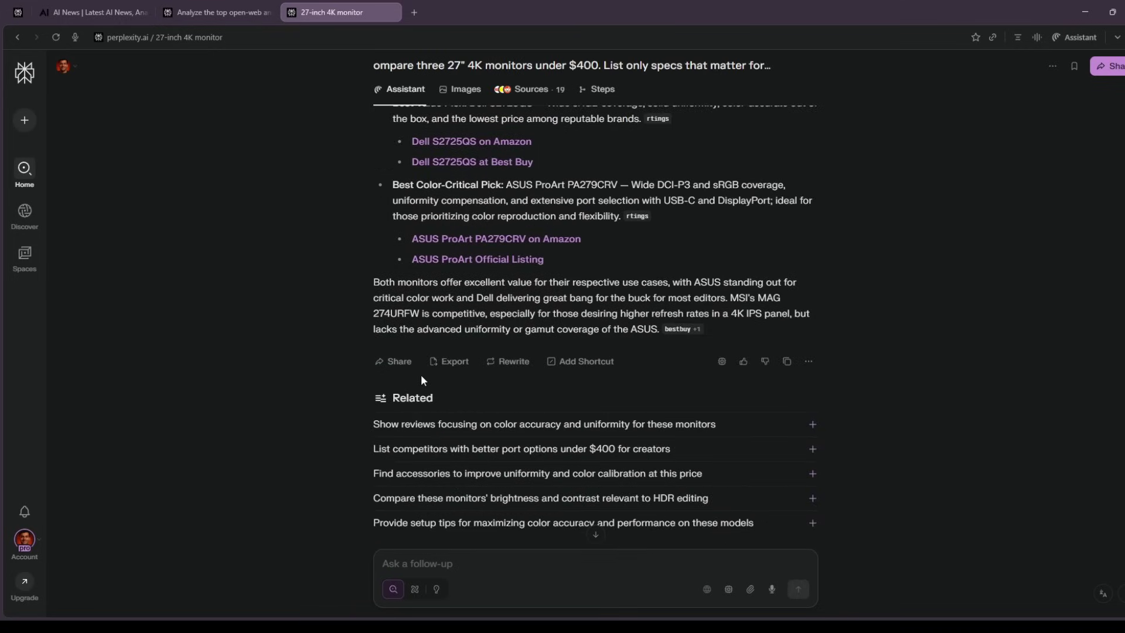
pyautogui.scroll(-1, 421, 371)
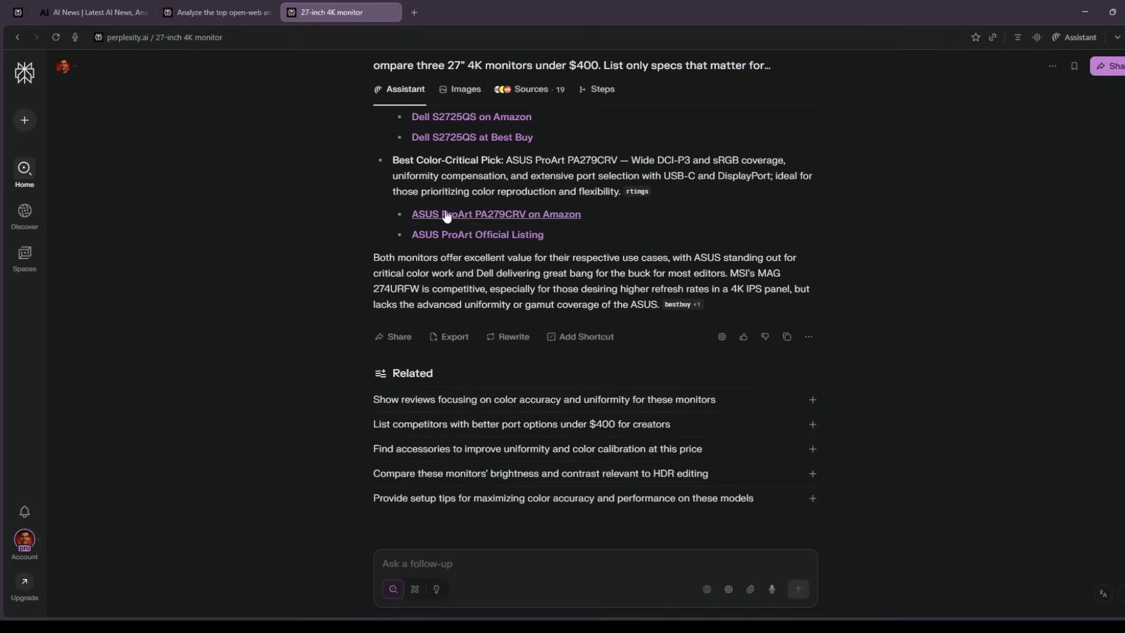
pyautogui.scroll(3, 476, 256)
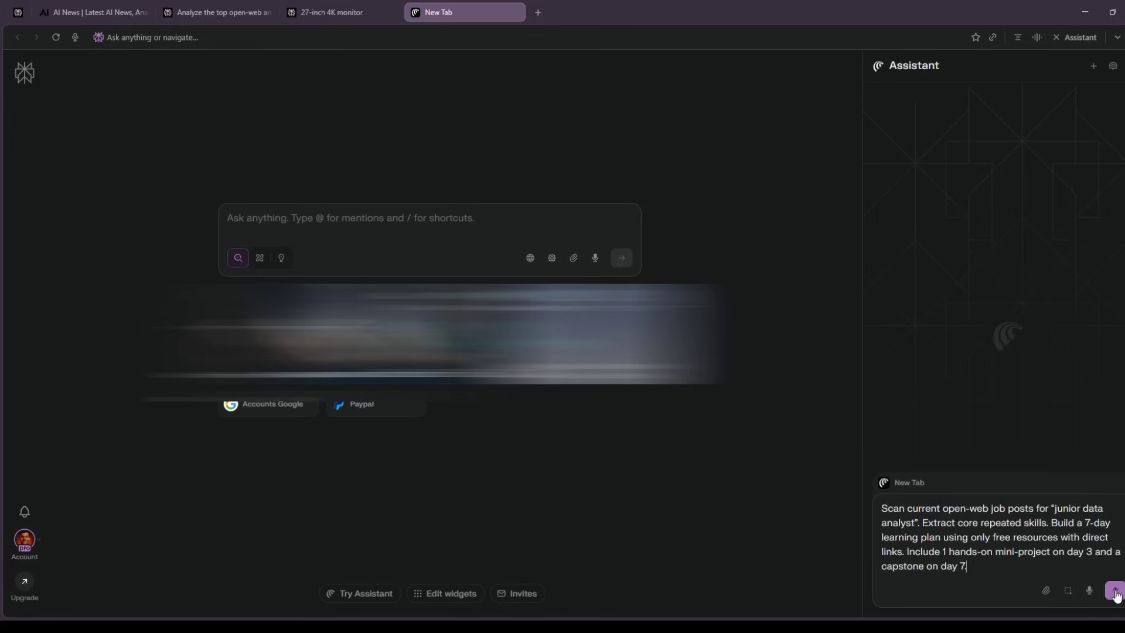
pyautogui.press('Return')
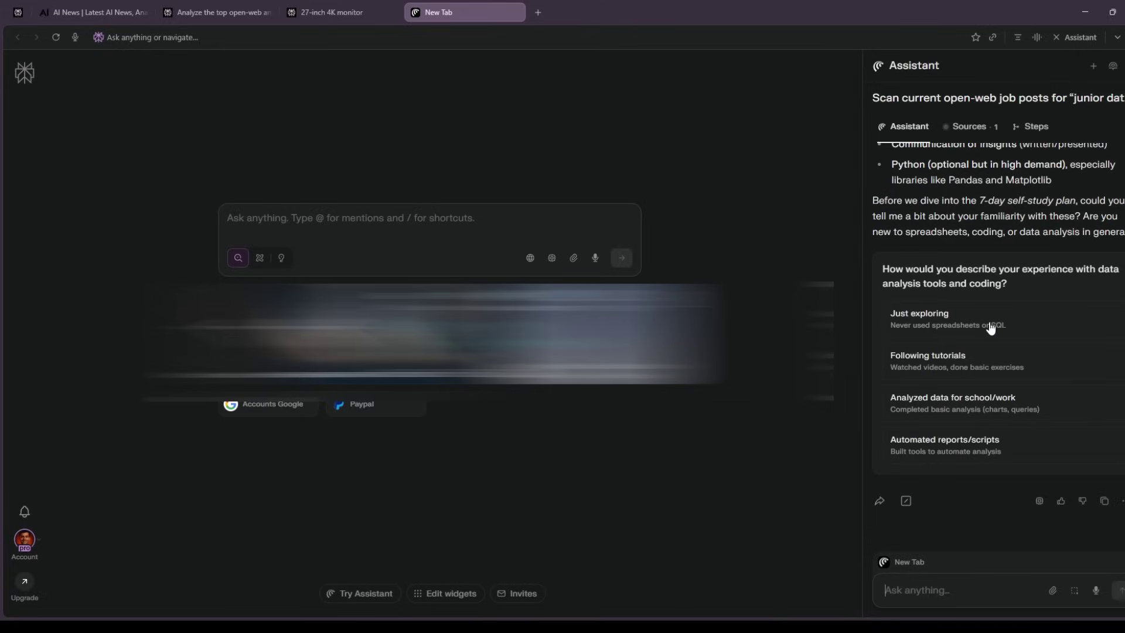
# Answer the experience question with 'Just exploring' and paste the top-5 AI news prompt into a new tab.
pyautogui.click(1025, 322)
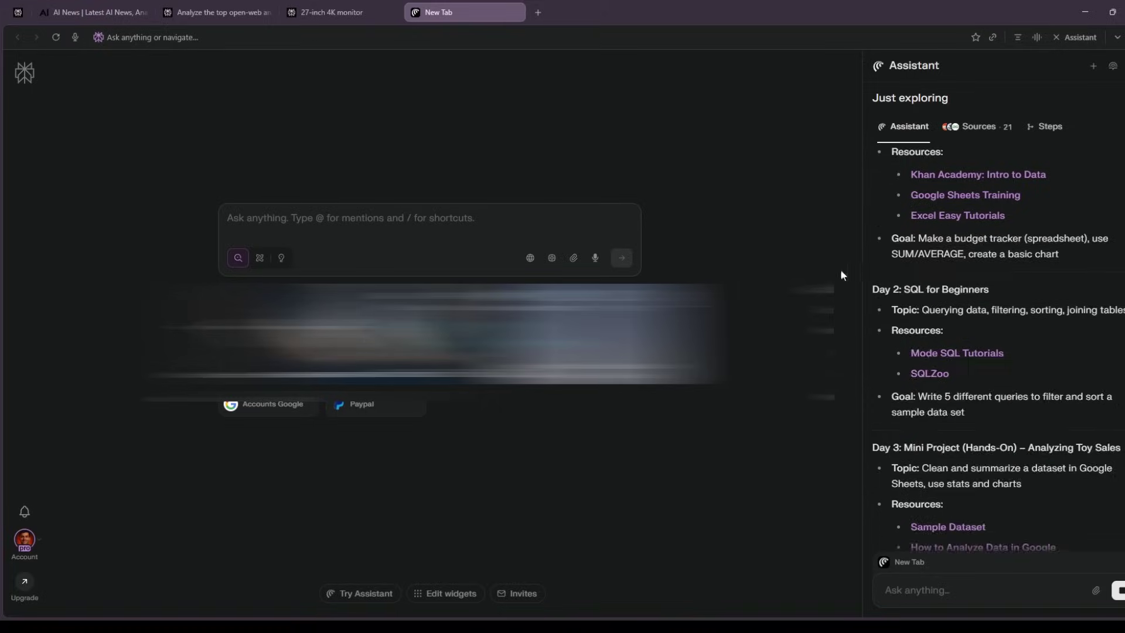
pyautogui.hotkey('ctrl', 't')
pyautogui.write('Top 5 news in [AI] from the last 24 hours. Primary reporting only, 50-word summaries, mark items as "developing" if not confirmed. Return links to originals only.')
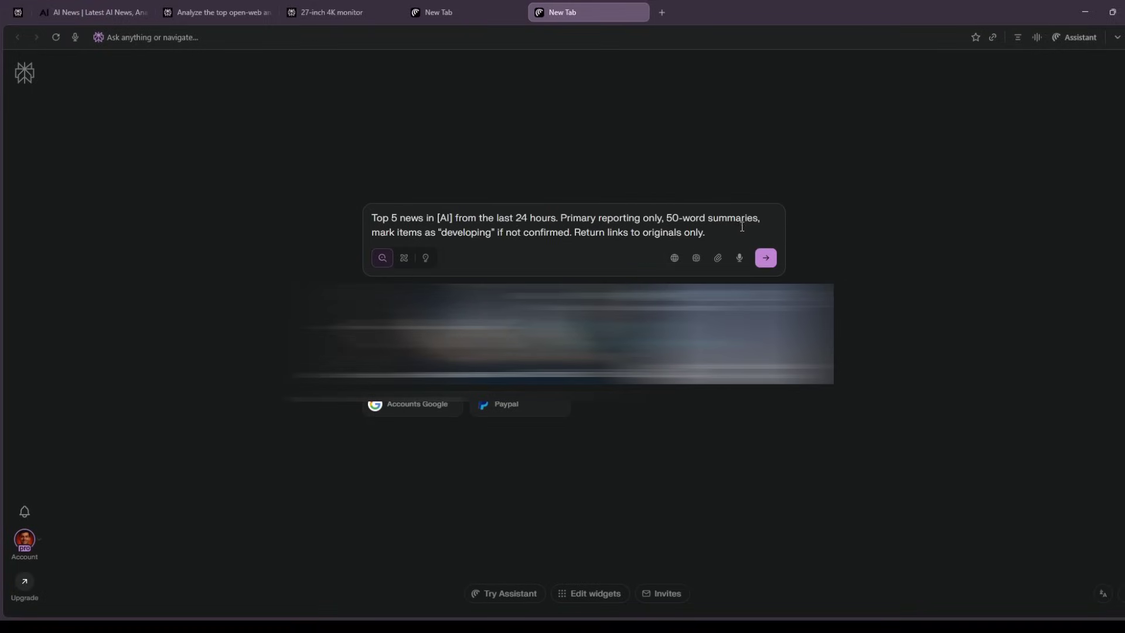
# Run the top 5 AI news from the last 24 hours prompt and review the linked results.
pyautogui.click(766, 258)
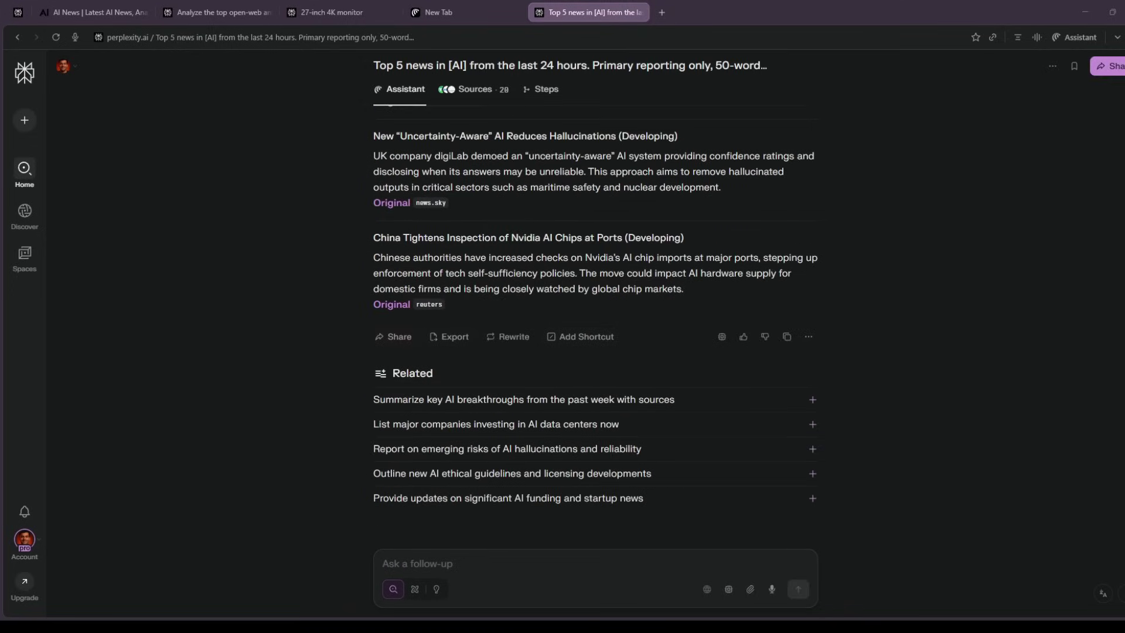
pyautogui.scroll(10, 596, 319)
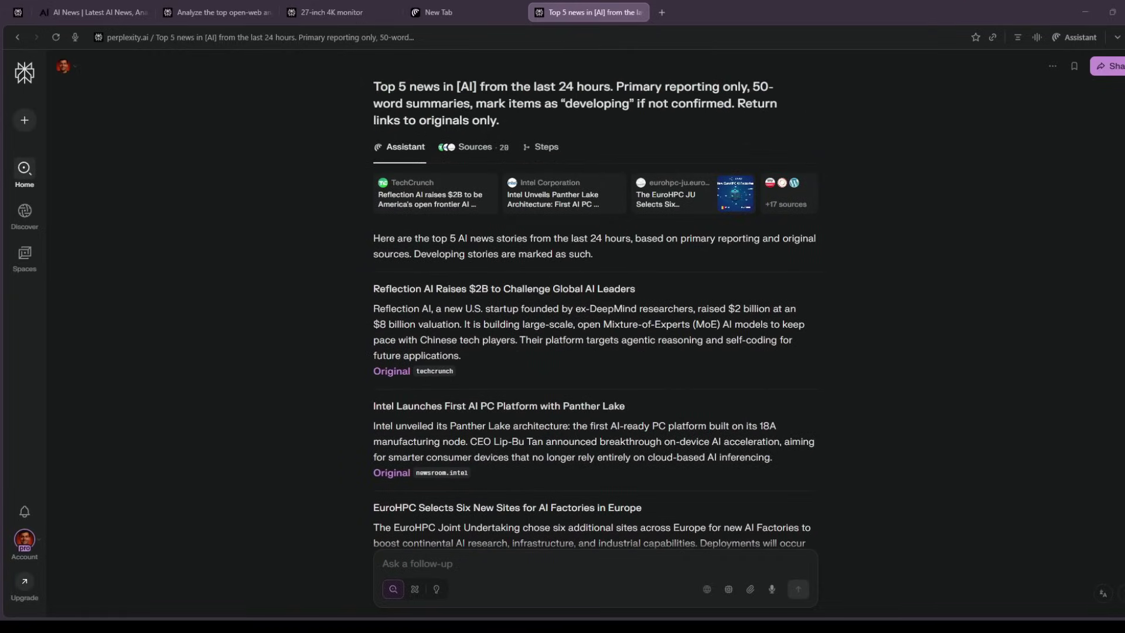
pyautogui.click(662, 12)
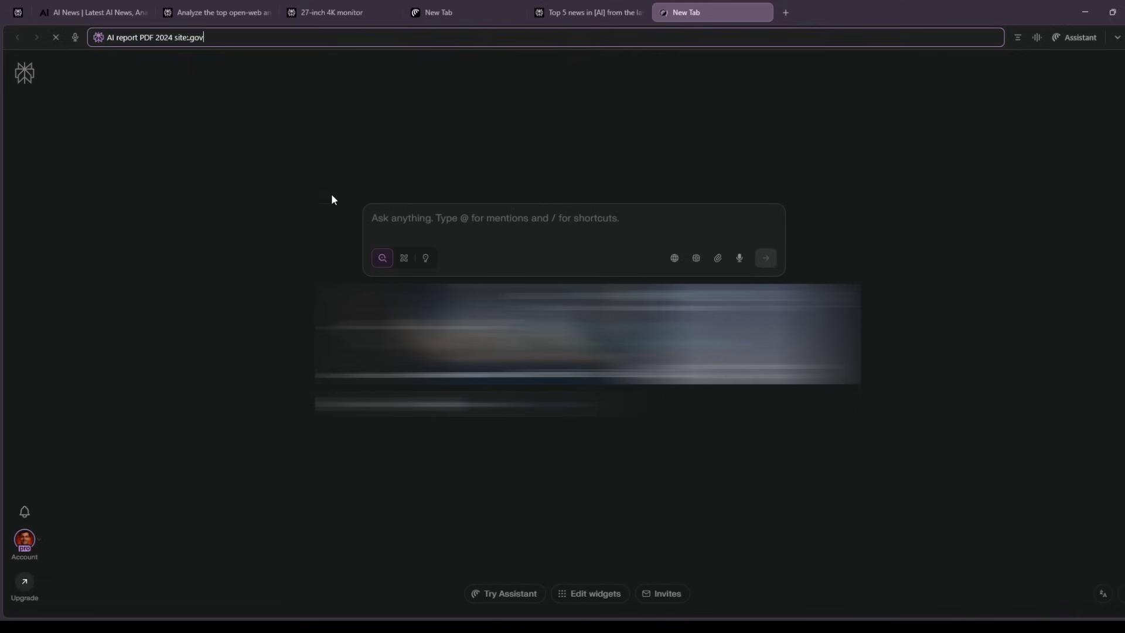
# Search 'AI report PDF 2024 site:.gov' and ask for key stats and quotes from the NTIA report.
pyautogui.write('AI report PDF 2024 site:.gov')
pyautogui.press('Return')
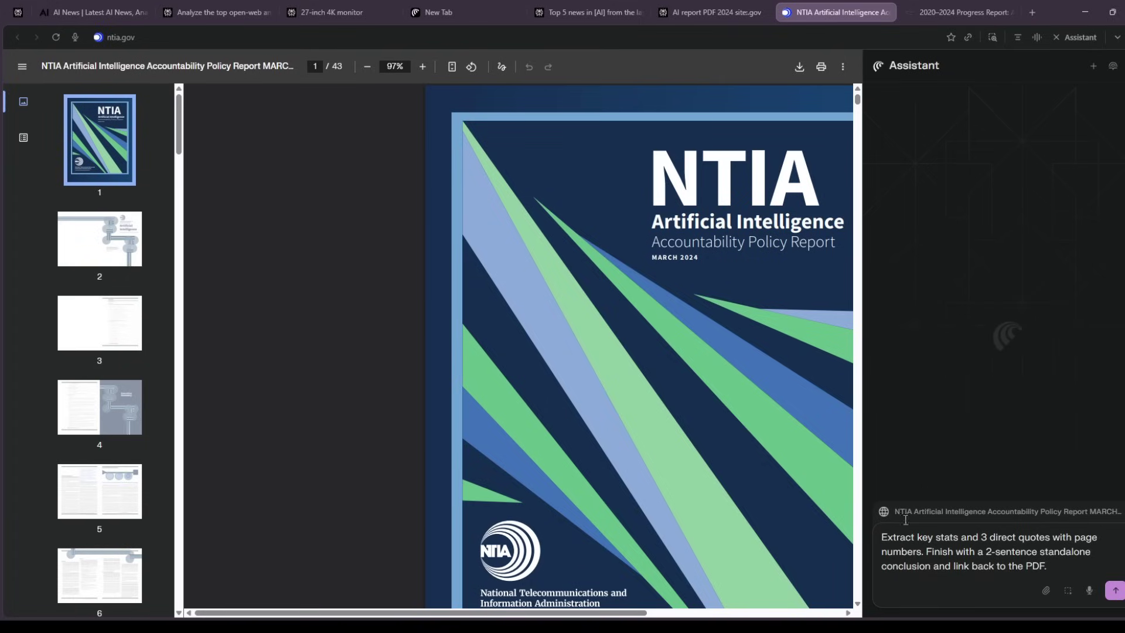
pyautogui.click(1115, 591)
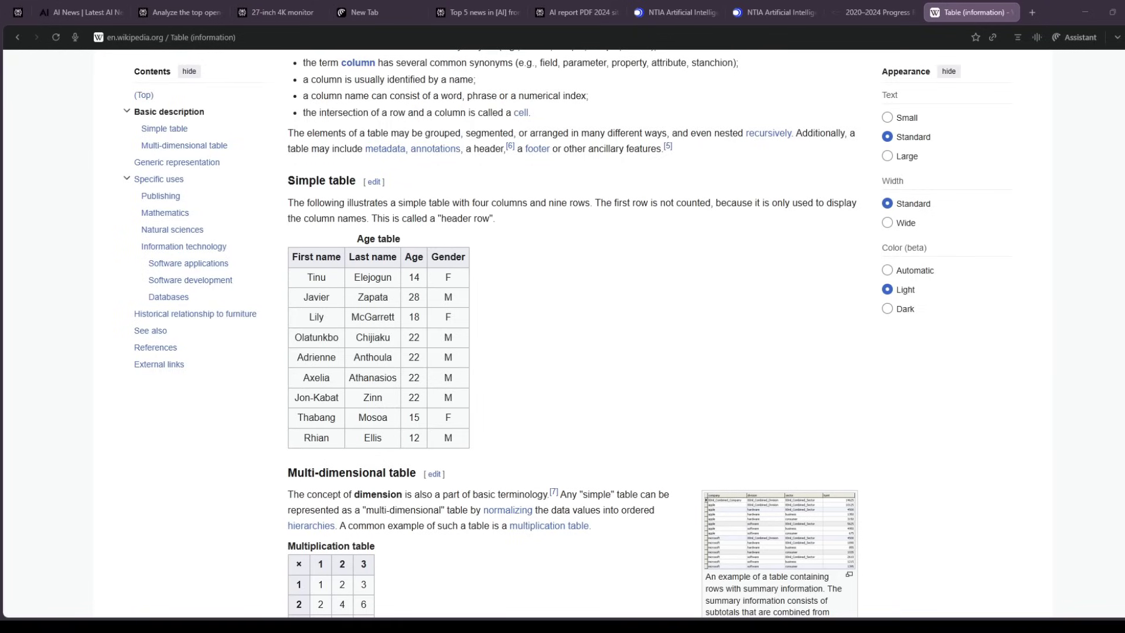
# Convert the Wikipedia article's Age table to clean CSV with the assistant and copy it.
pyautogui.click(1081, 38)
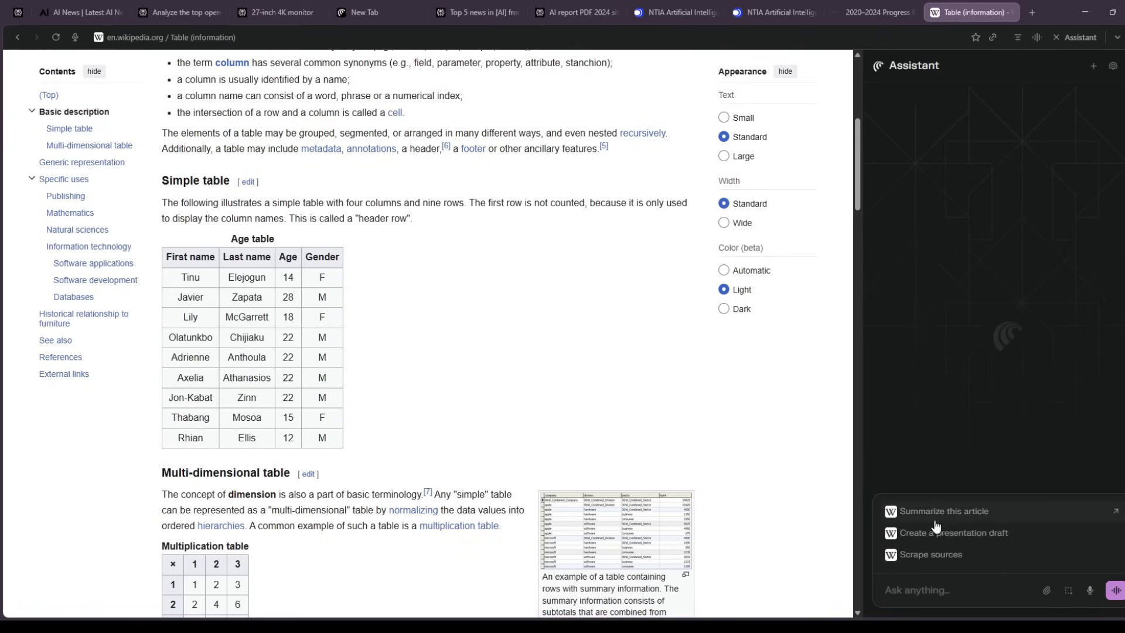
pyautogui.write('Convert the main table on this page to clean CSV I can paste into a spreadsheet. Return it as a code block.')
pyautogui.click(1116, 590)
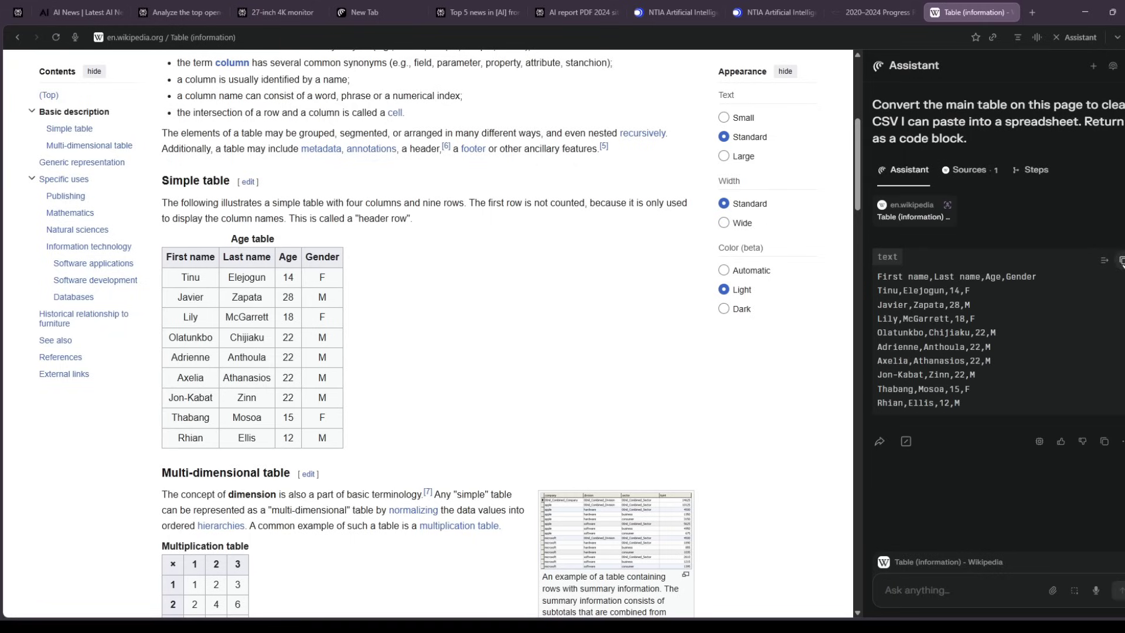
pyautogui.click(1122, 261)
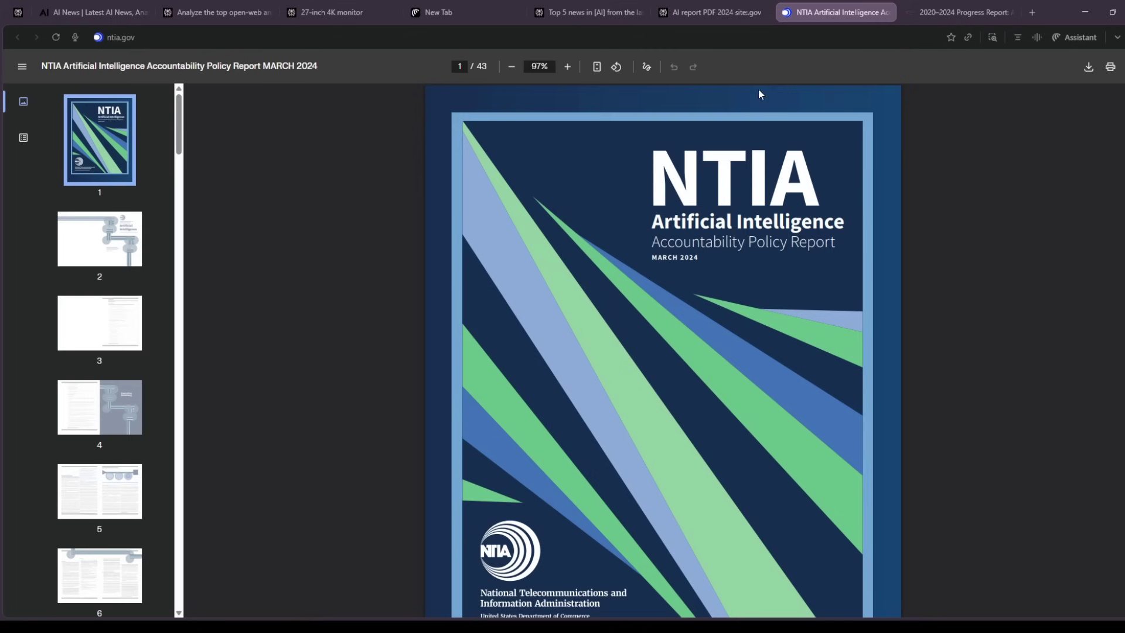
# Ask the assistant for stats and quotes from the NTIA report, then open the full report PDF.
pyautogui.scroll(-5, 758, 89)
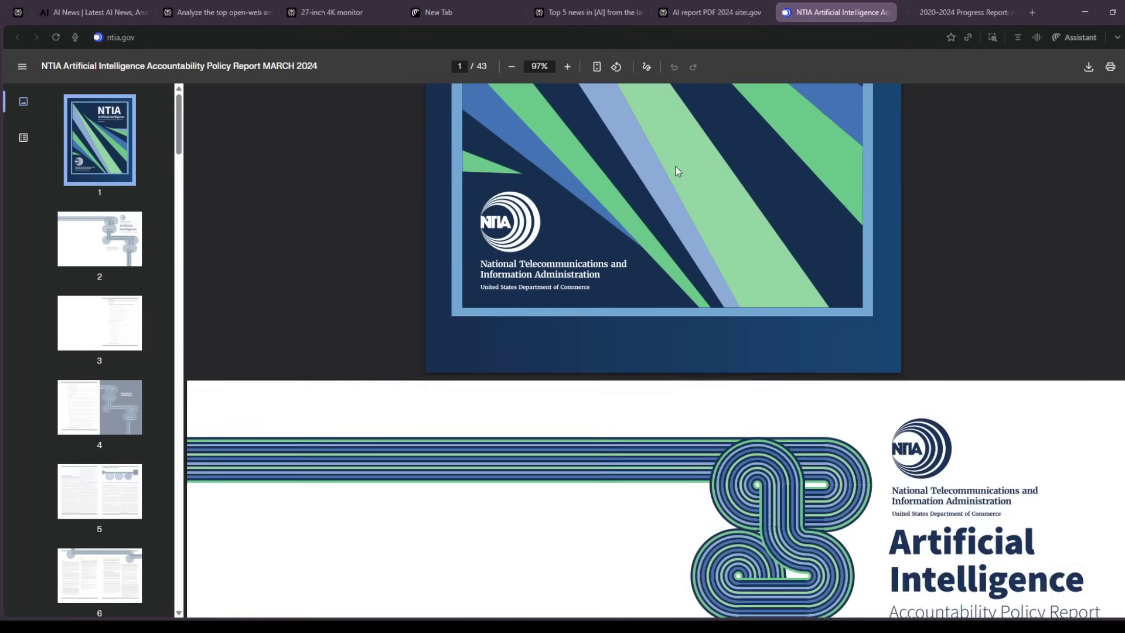
pyautogui.scroll(-10, 675, 171)
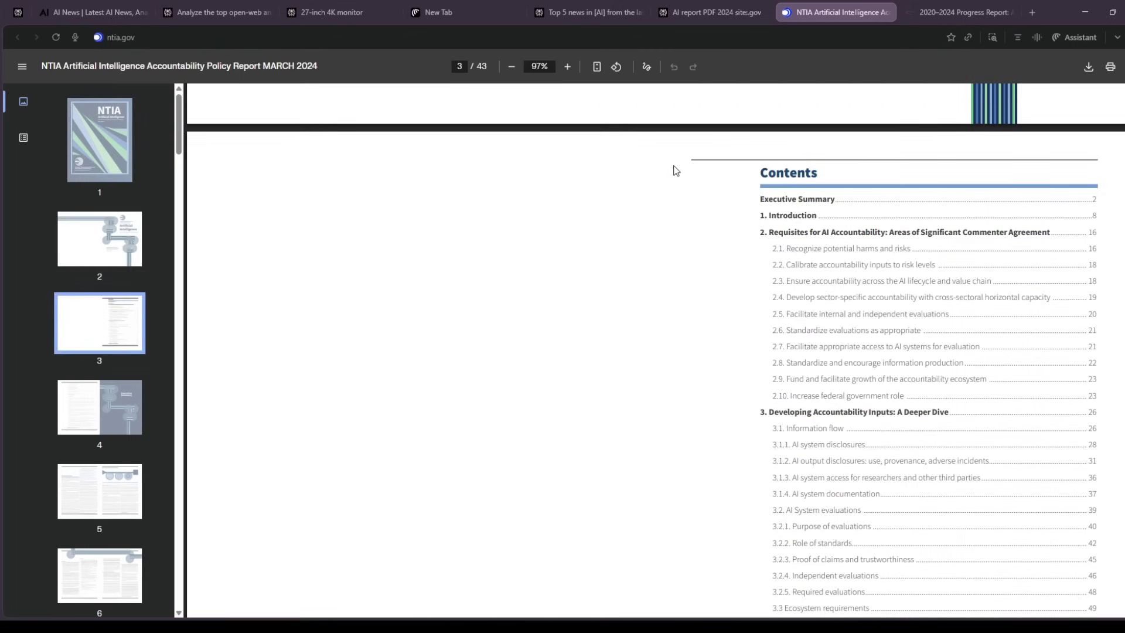
pyautogui.scroll(-15, 674, 170)
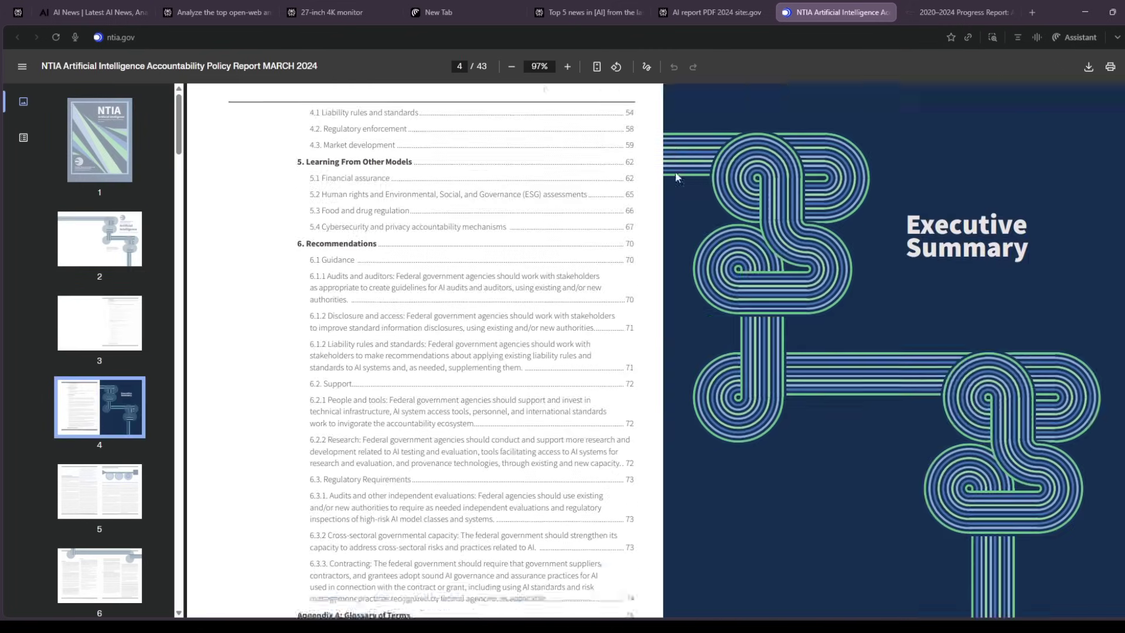
pyautogui.scroll(-12, 673, 171)
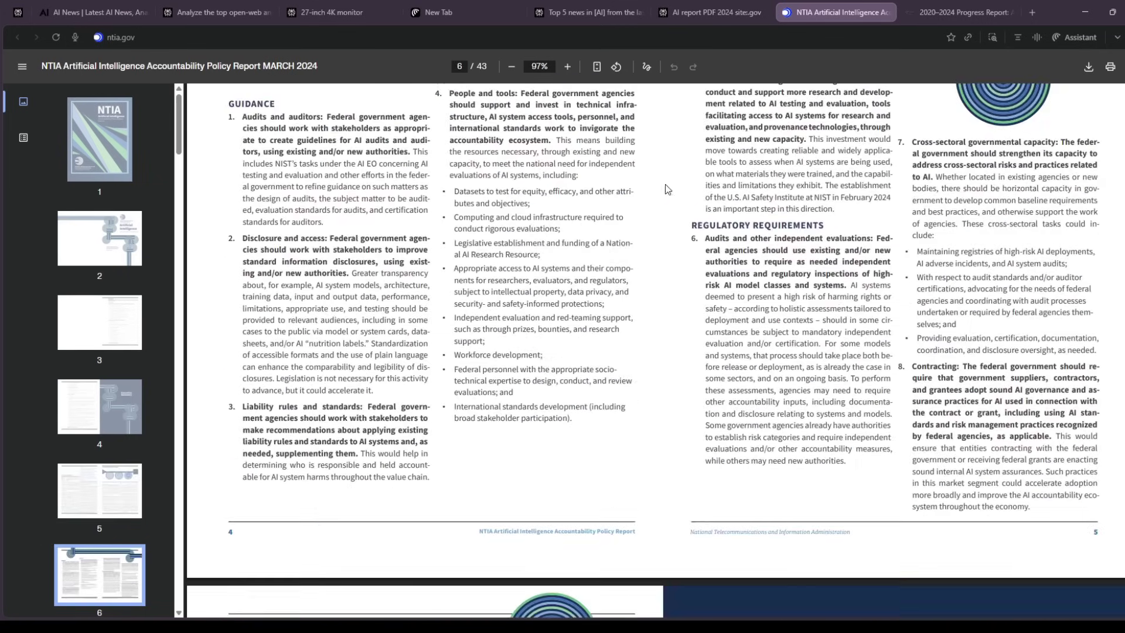
pyautogui.scroll(20, 669, 235)
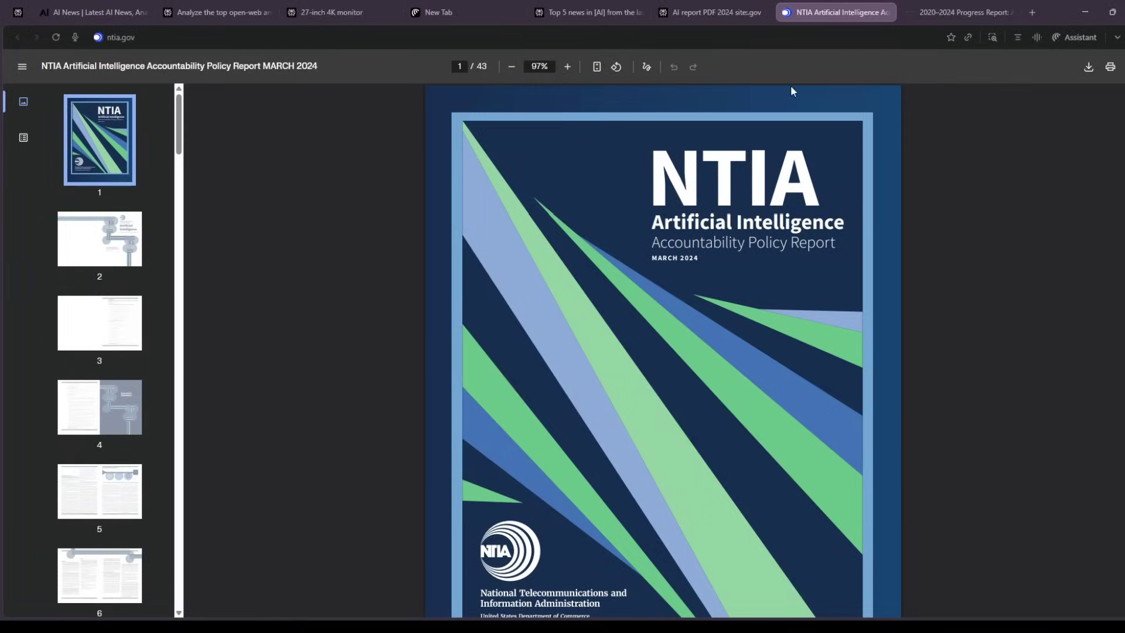
pyautogui.click(1074, 41)
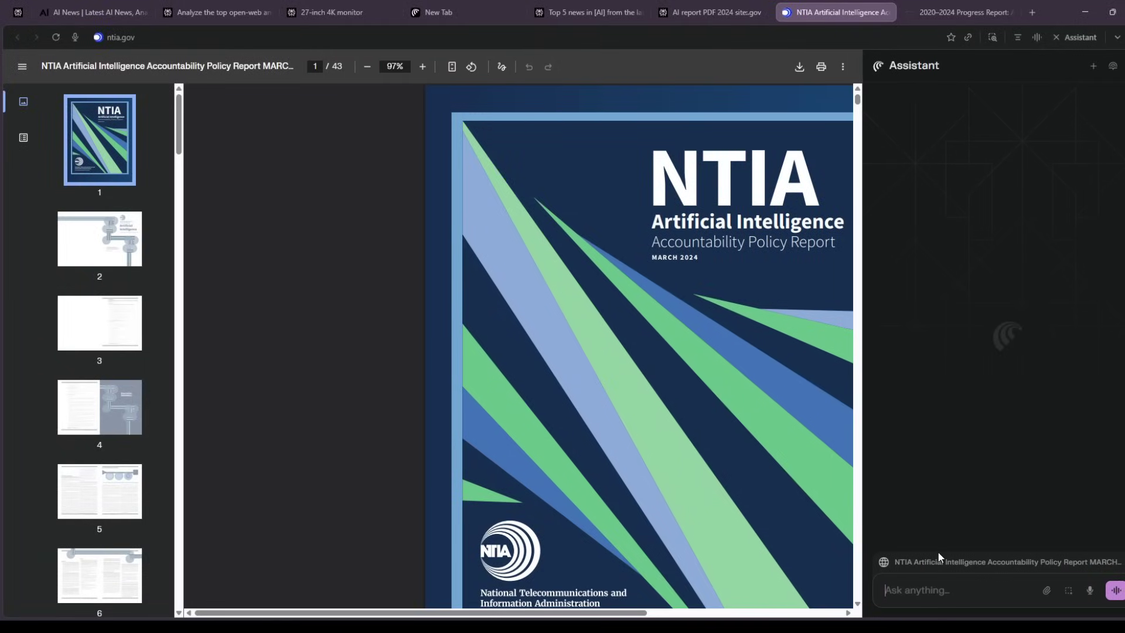
pyautogui.hotkey('ctrl', 'v')
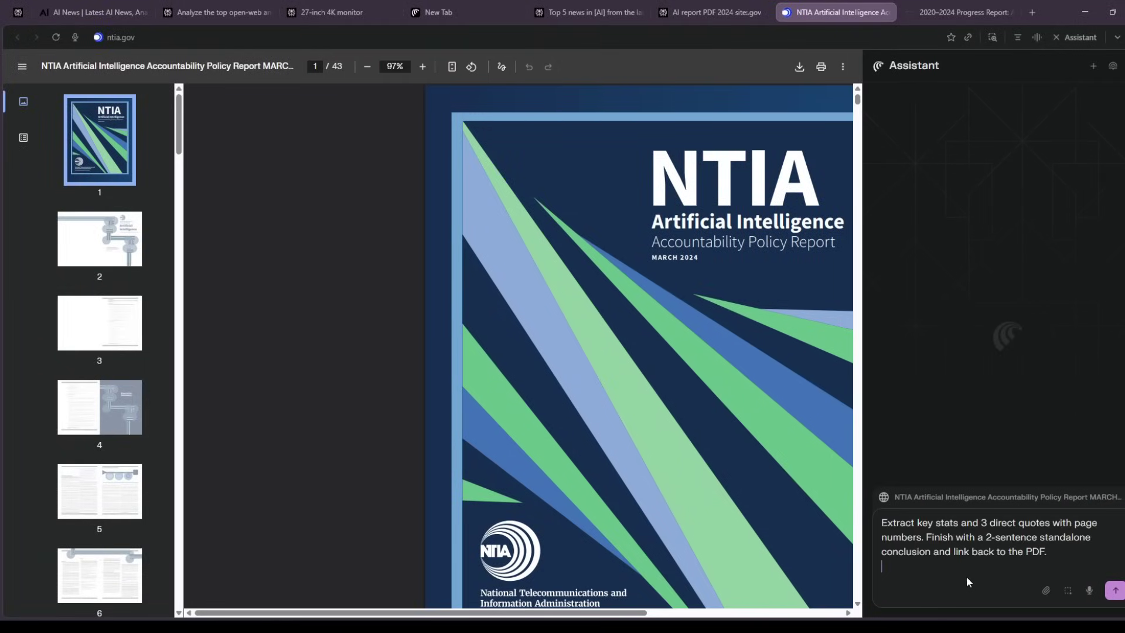
pyautogui.press('BackSpace')
pyautogui.click(1116, 590)
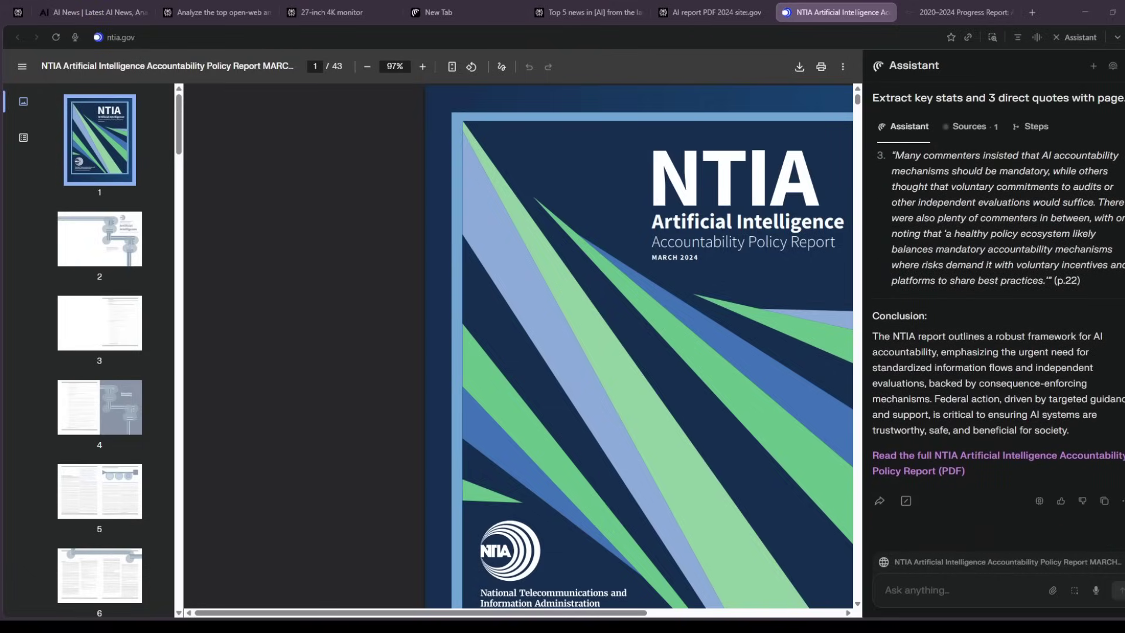
pyautogui.click(928, 455)
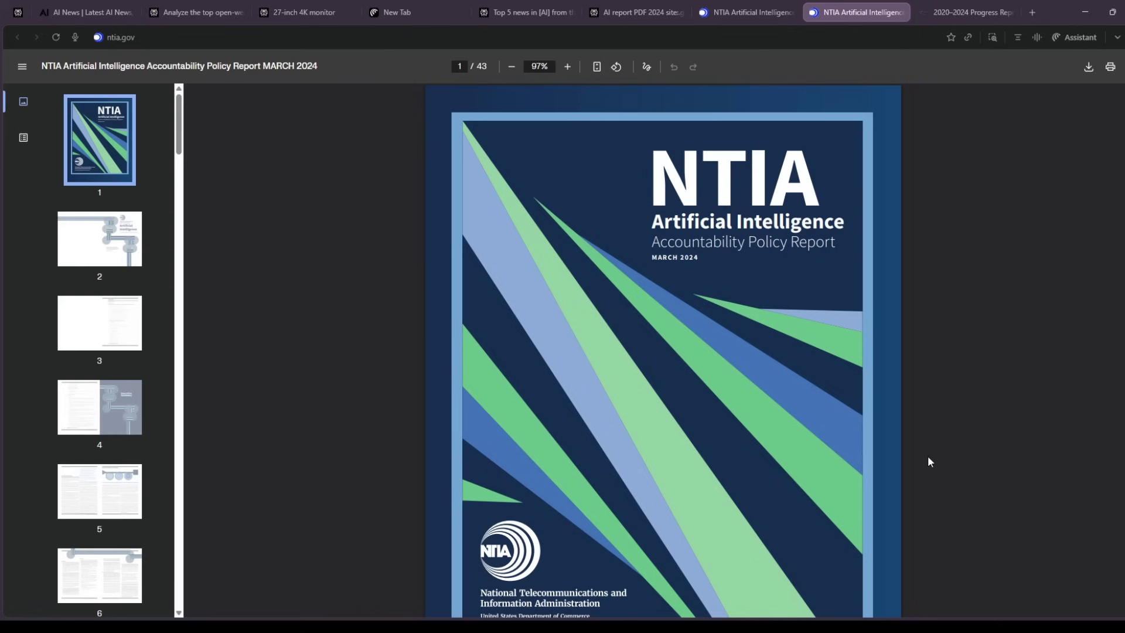
pyautogui.scroll(-8, 849, 322)
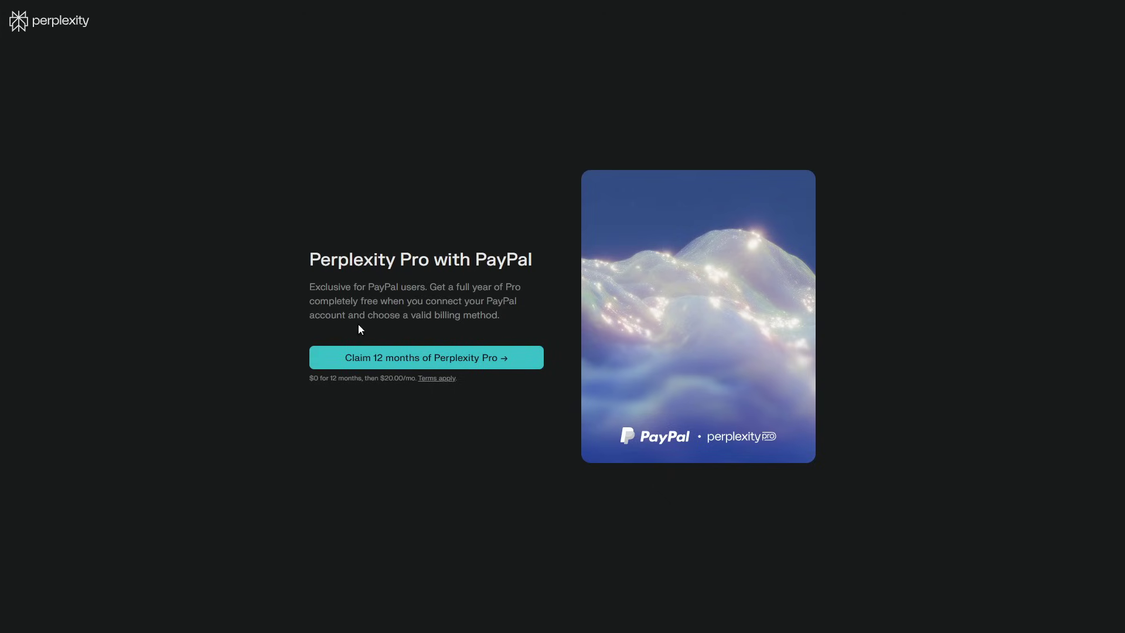
# Claim 12 months of Perplexity Pro via PayPal, then cancel the subscription from Account settings.
pyautogui.click(471, 358)
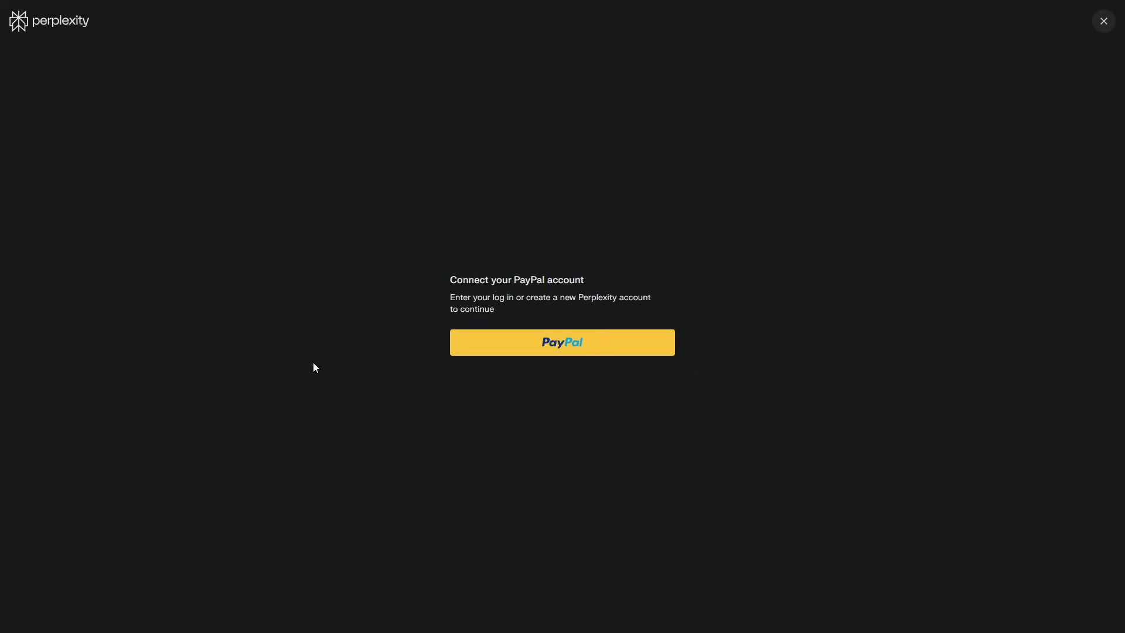
pyautogui.click(562, 347)
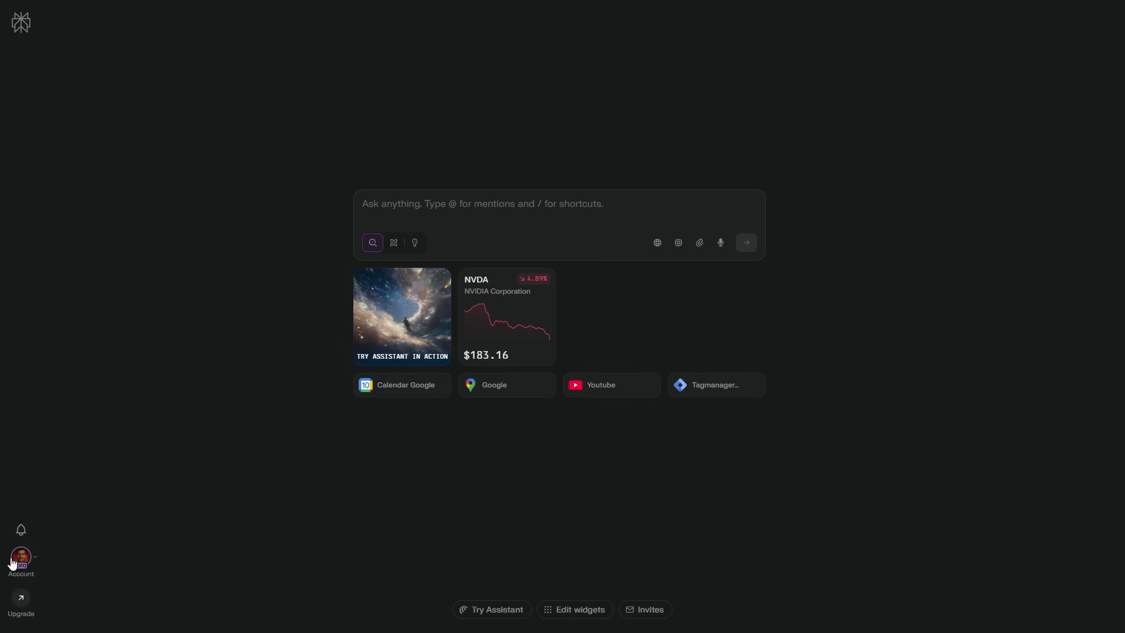
pyautogui.click(21, 561)
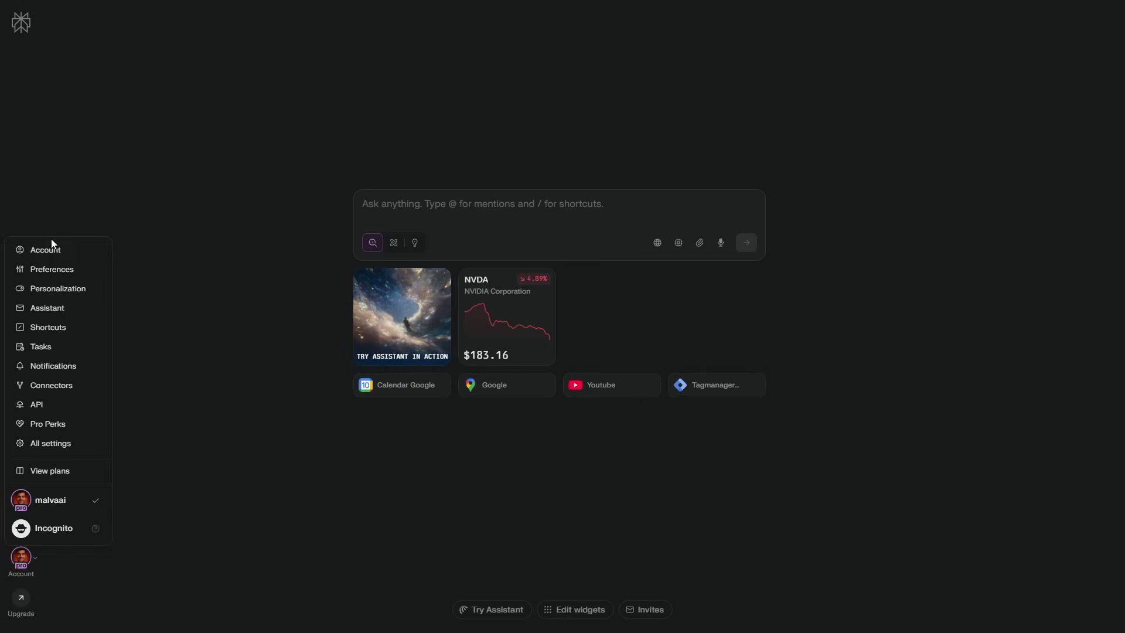
pyautogui.click(68, 256)
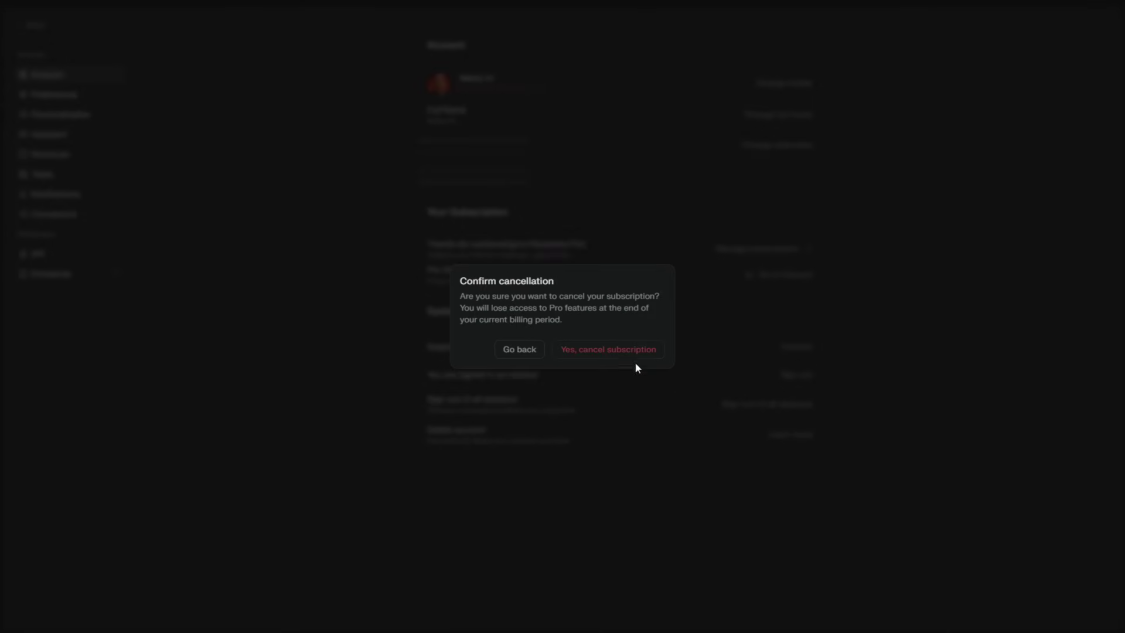
pyautogui.click(606, 357)
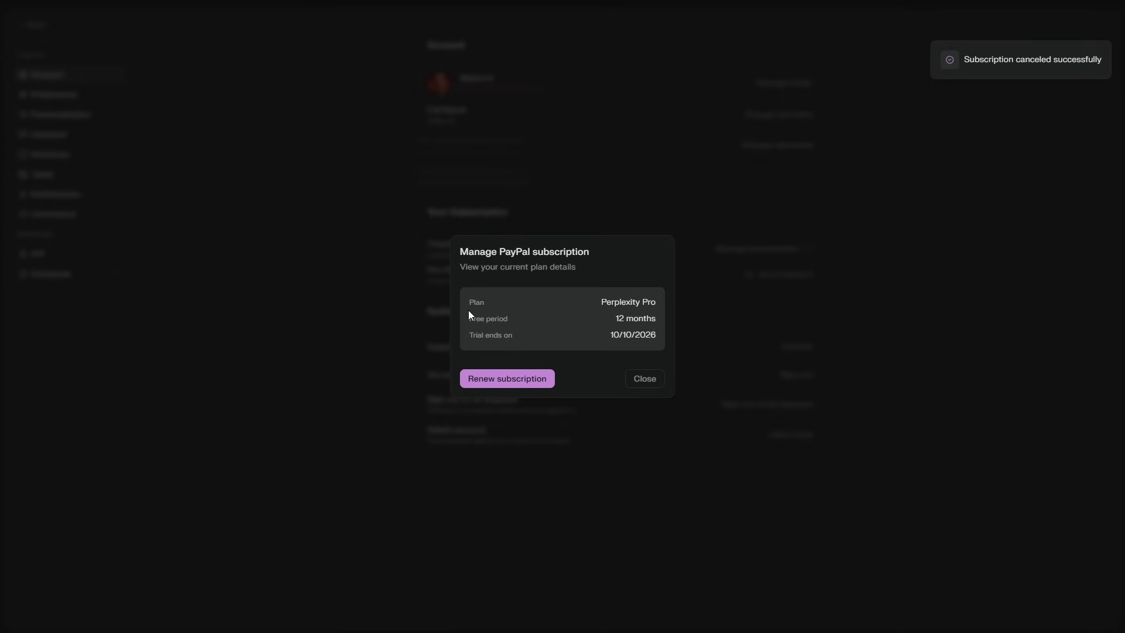
# Review the 12 months free period and 10/10/2026 trial end date, then close the details dialog.
pyautogui.moveTo(466, 315); pyautogui.dragTo(630, 324)
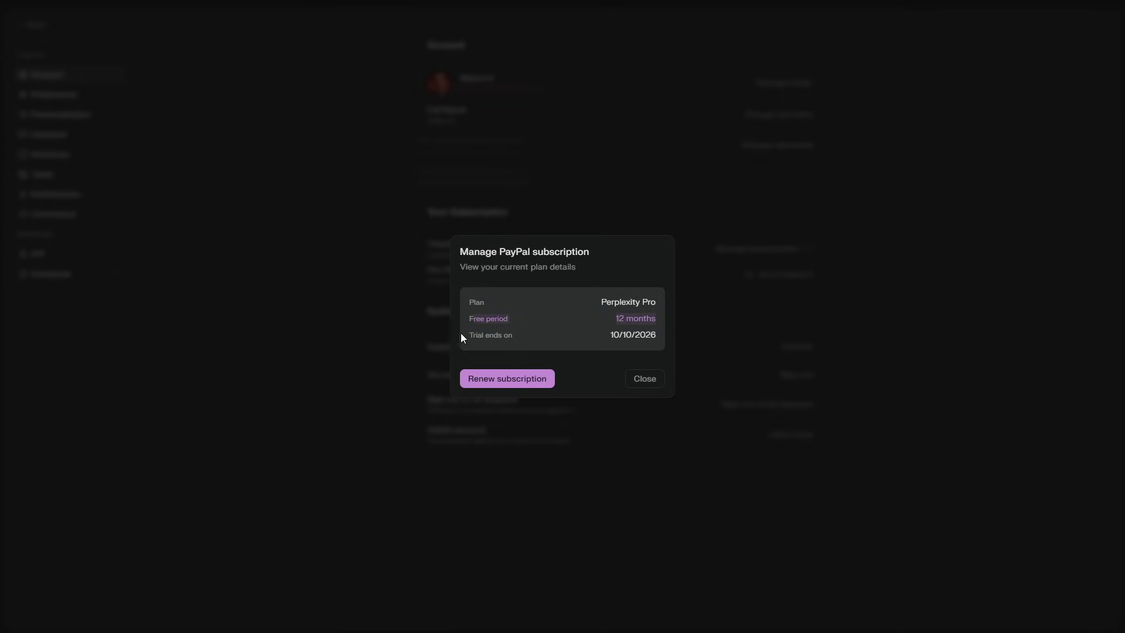
pyautogui.moveTo(463, 337); pyautogui.dragTo(671, 336)
pyautogui.click(664, 351)
pyautogui.click(656, 378)
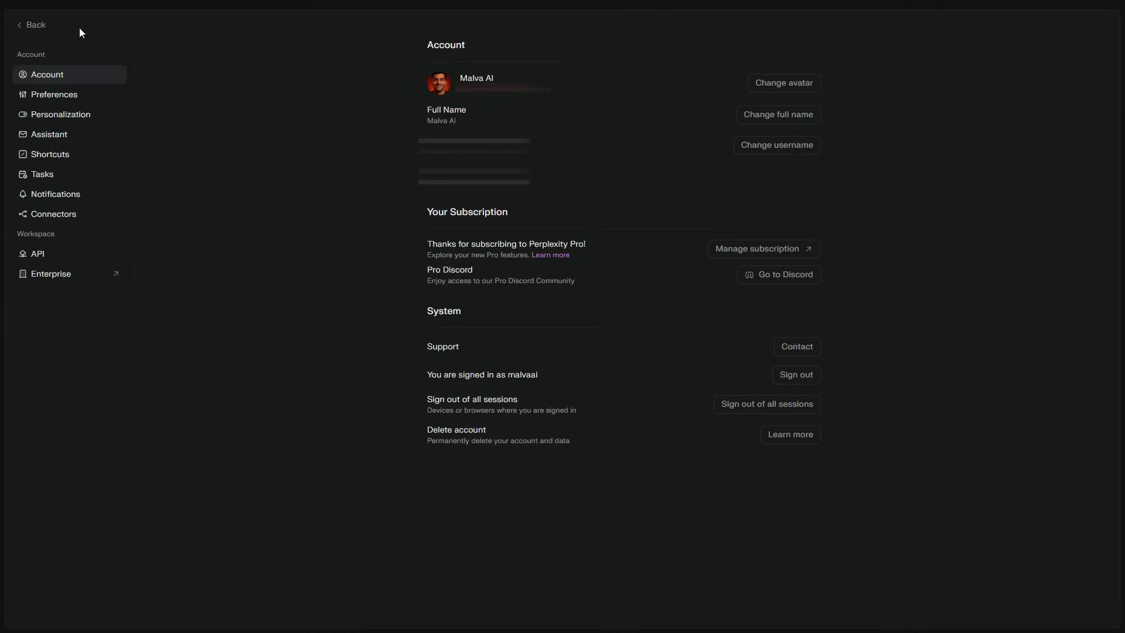
# Go back from Account settings to the Perplexity home page.
pyautogui.click(25, 30)
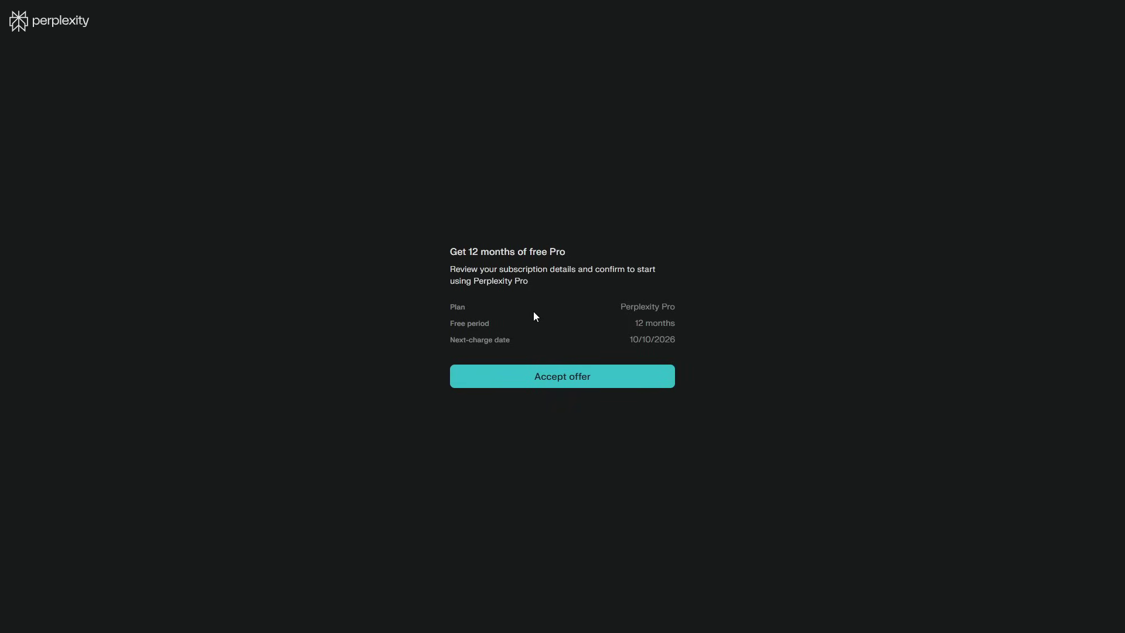
pyautogui.moveTo(448, 252); pyautogui.dragTo(547, 247)
pyautogui.click(596, 243)
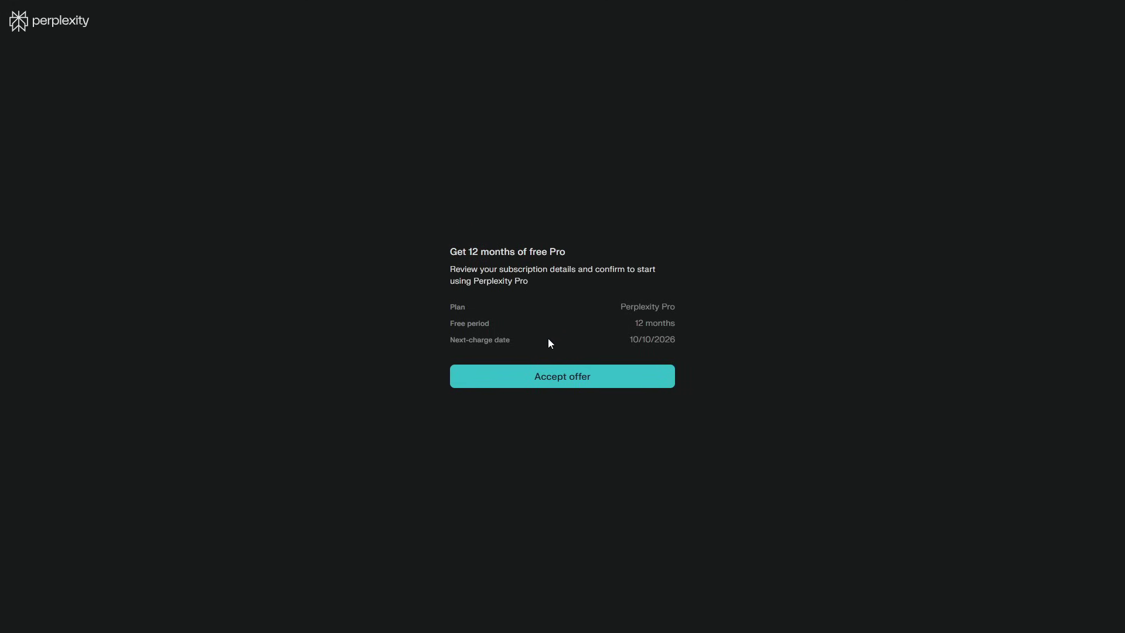